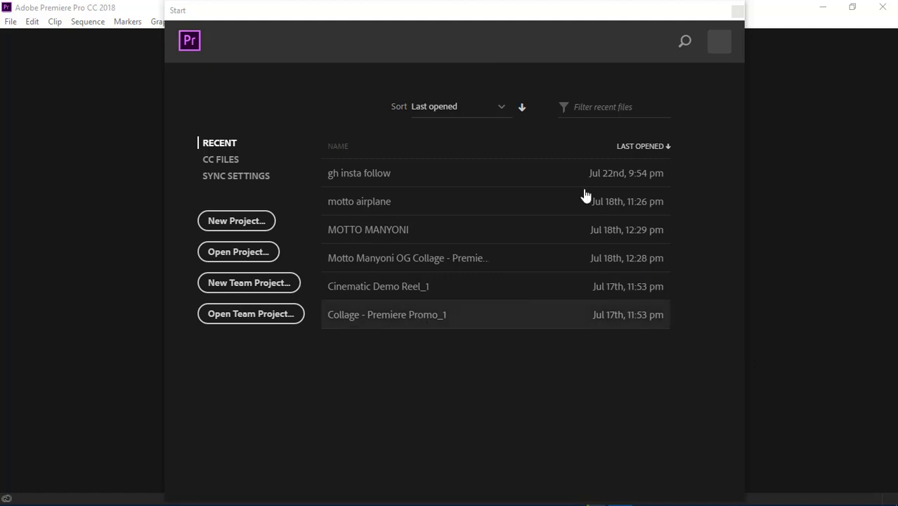
- Reposition the Start window, then switch its sidebar from Recent to the CC Files page
{"action": "left_click_drag", "start_coordinate": [426, 16], "coordinate": [412, 31]}
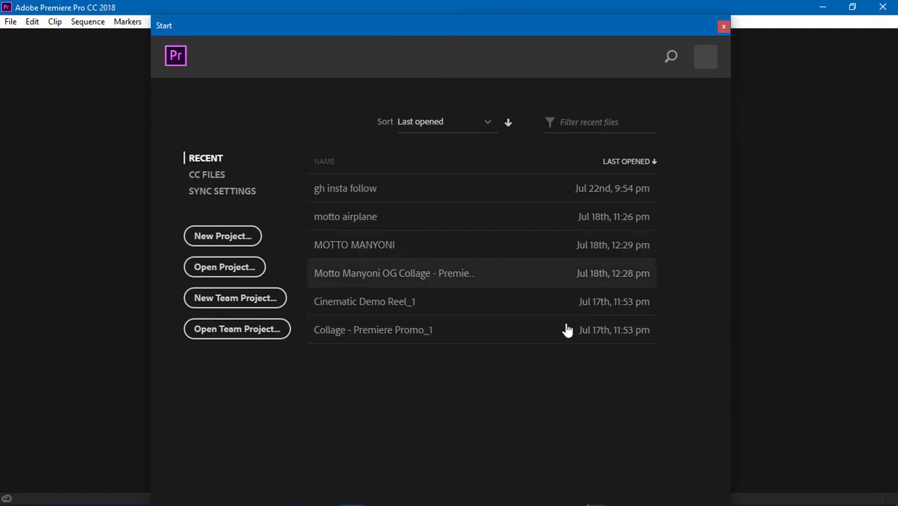
{"action": "left_click", "coordinate": [453, 33]}
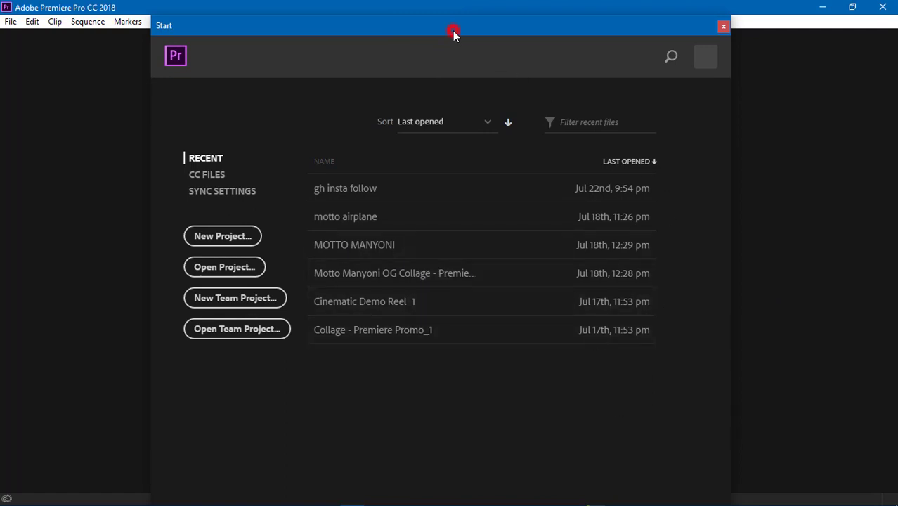
{"action": "left_click_drag", "start_coordinate": [453, 33], "coordinate": [454, 21]}
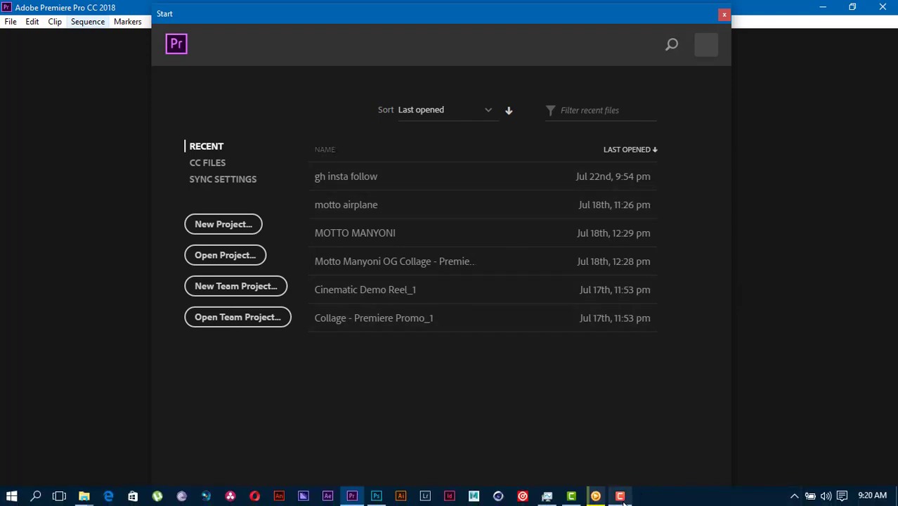
{"action": "left_click", "coordinate": [622, 499]}
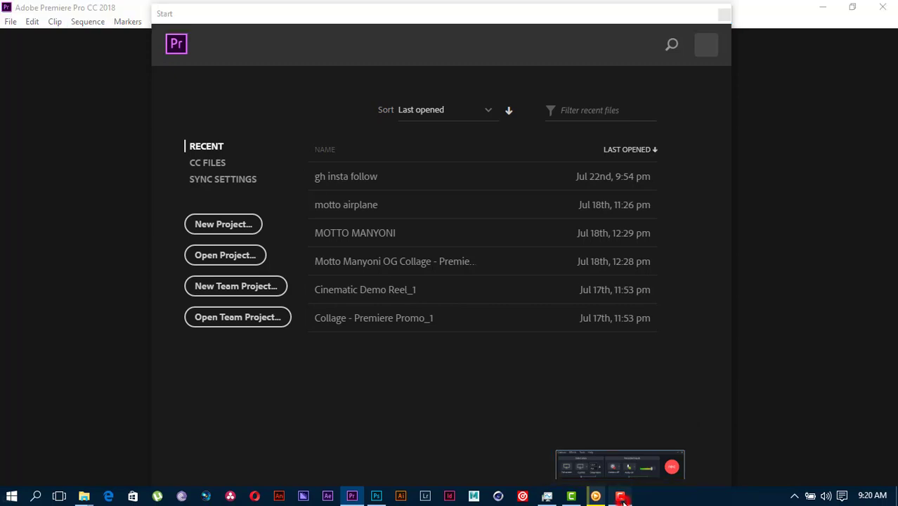
{"action": "left_click", "coordinate": [621, 499]}
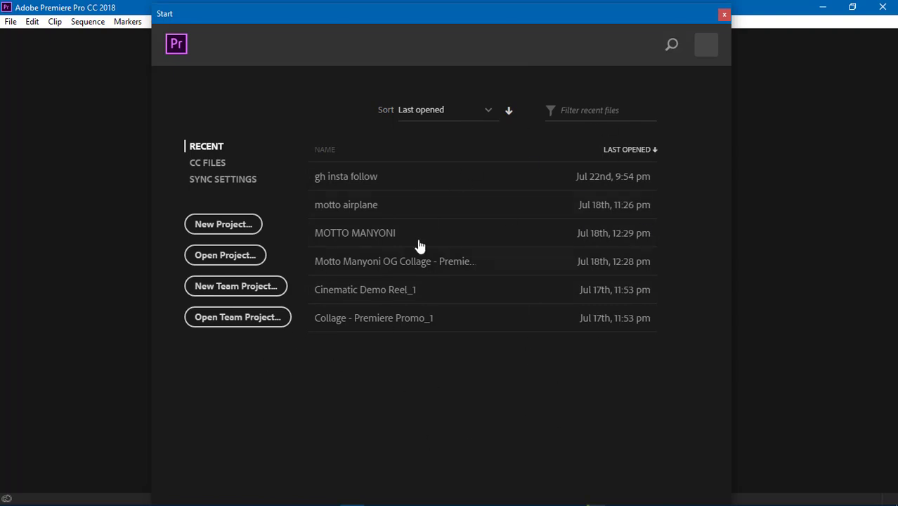
{"action": "left_click", "coordinate": [197, 144]}
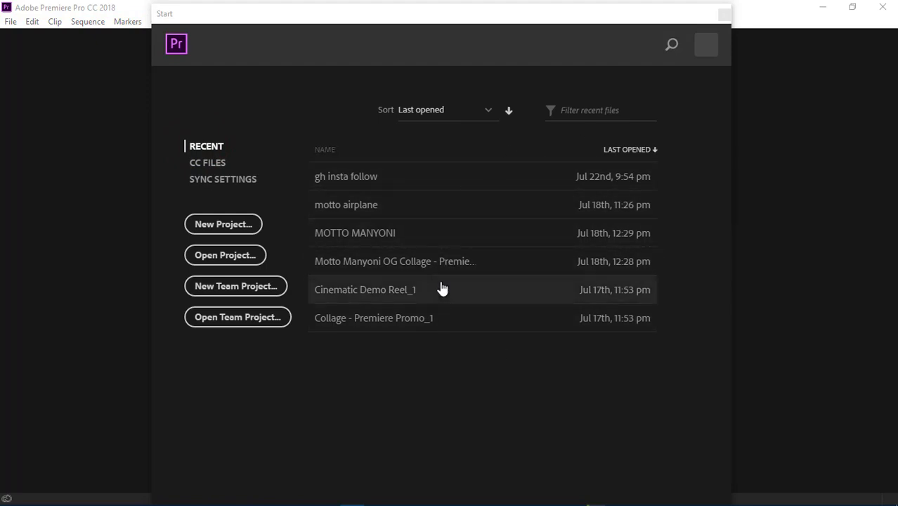
{"action": "left_click", "coordinate": [219, 166]}
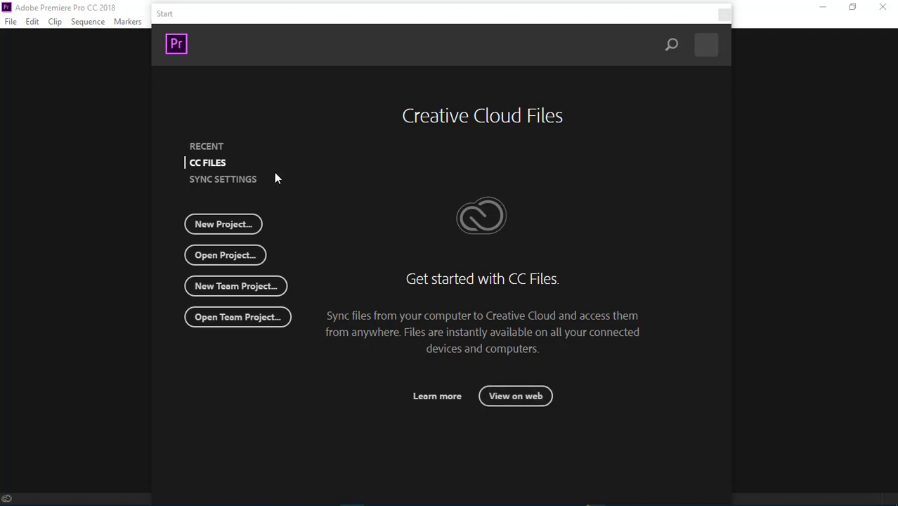
- Look at the Sync Settings options, then go back to the recent projects list
{"action": "left_click", "coordinate": [236, 180]}
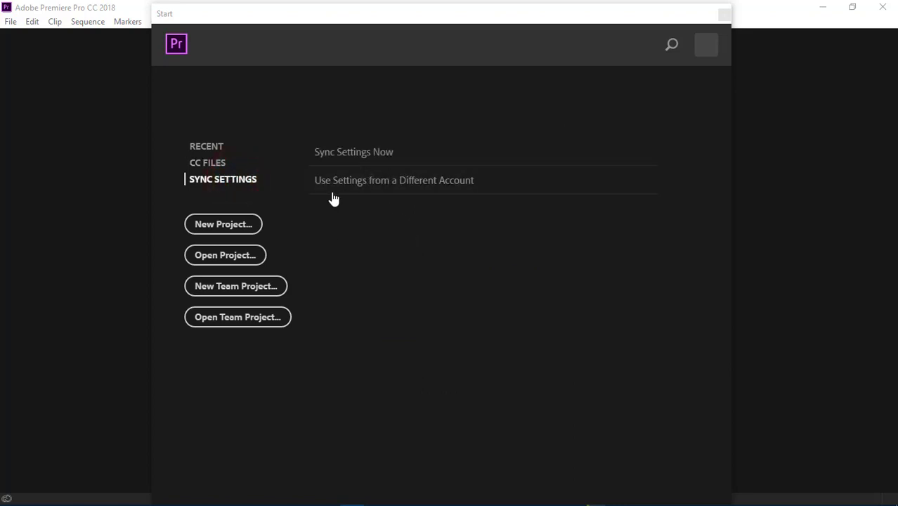
{"action": "left_click", "coordinate": [220, 152]}
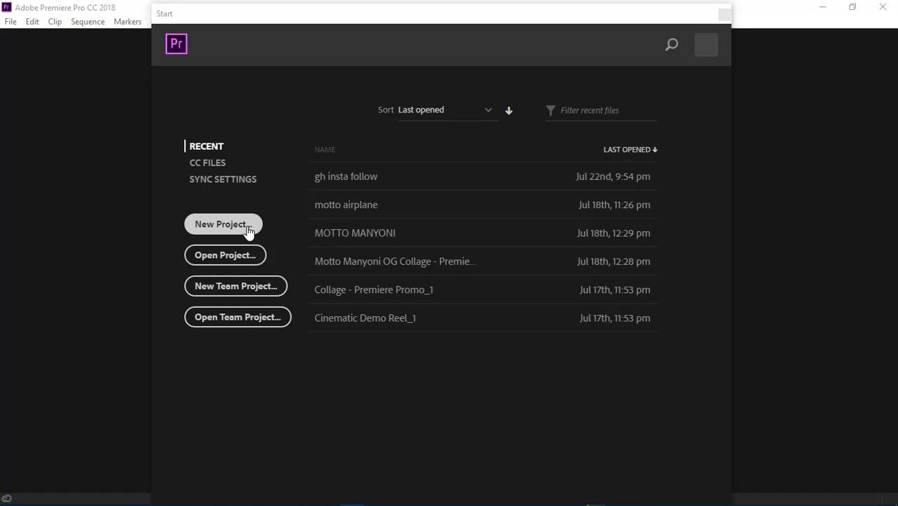
{"action": "left_click", "coordinate": [225, 257]}
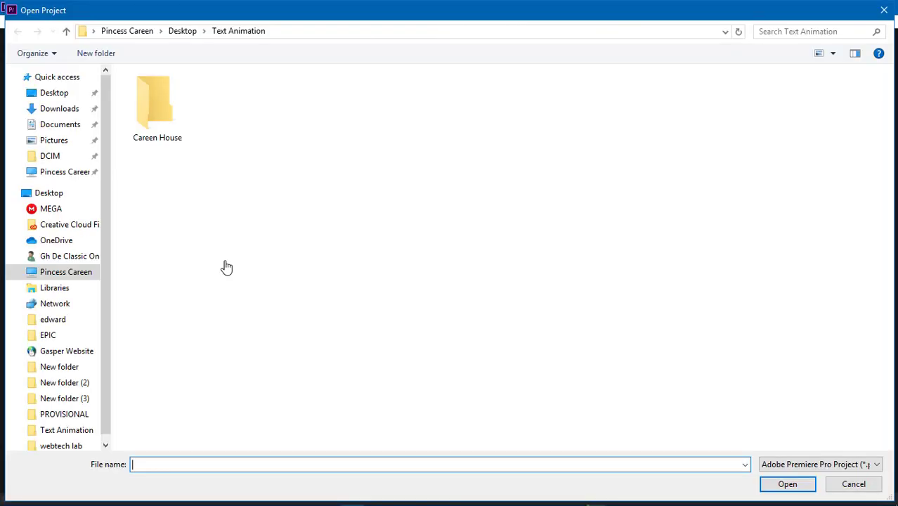
{"action": "left_click", "coordinate": [51, 124]}
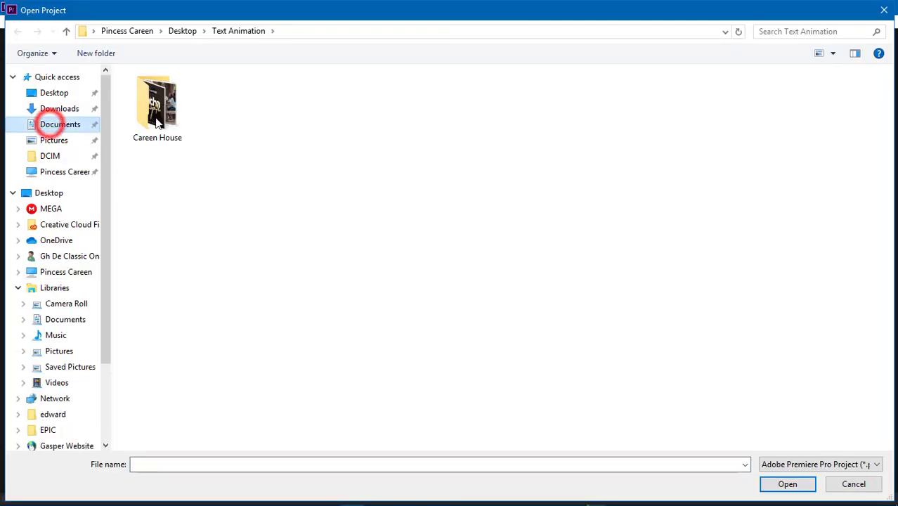
{"action": "left_click", "coordinate": [887, 146]}
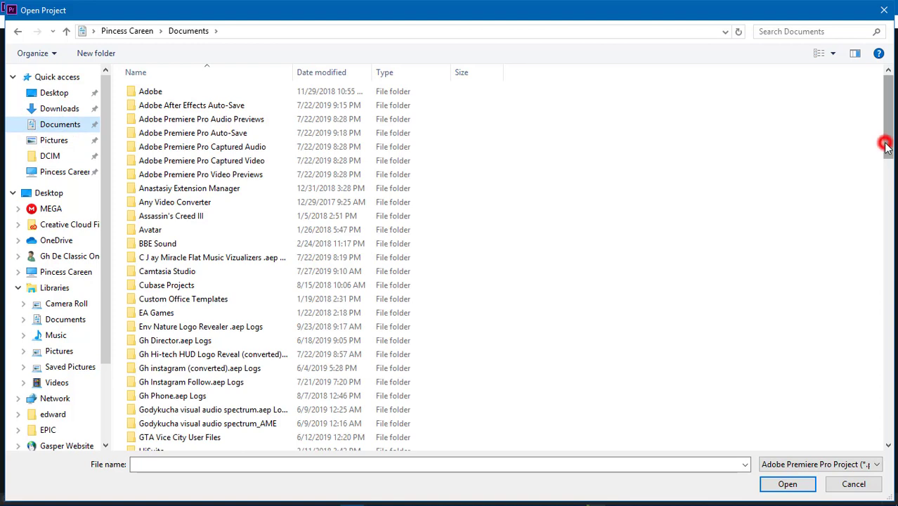
{"action": "scroll", "coordinate": [885, 144], "scroll_direction": "down", "scroll_amount": 20}
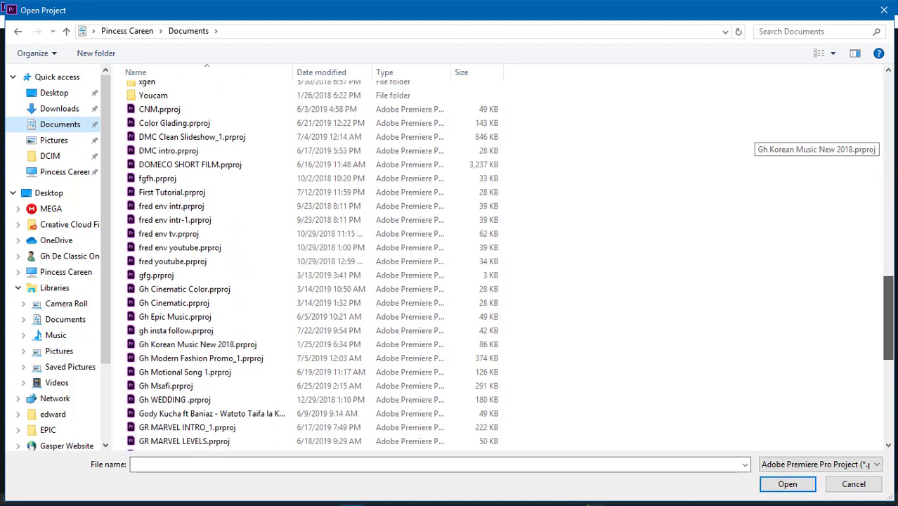
{"action": "left_click", "coordinate": [183, 110]}
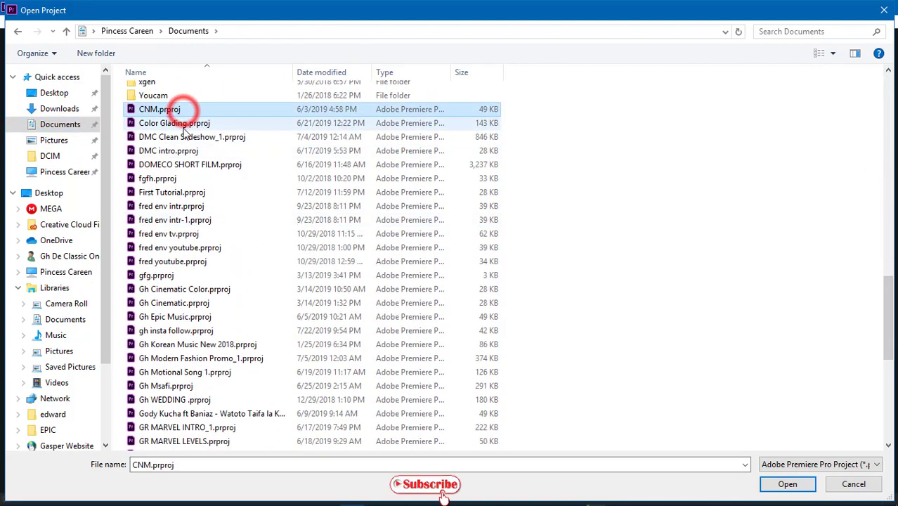
{"action": "left_click", "coordinate": [184, 124]}
{"action": "left_click", "coordinate": [185, 136]}
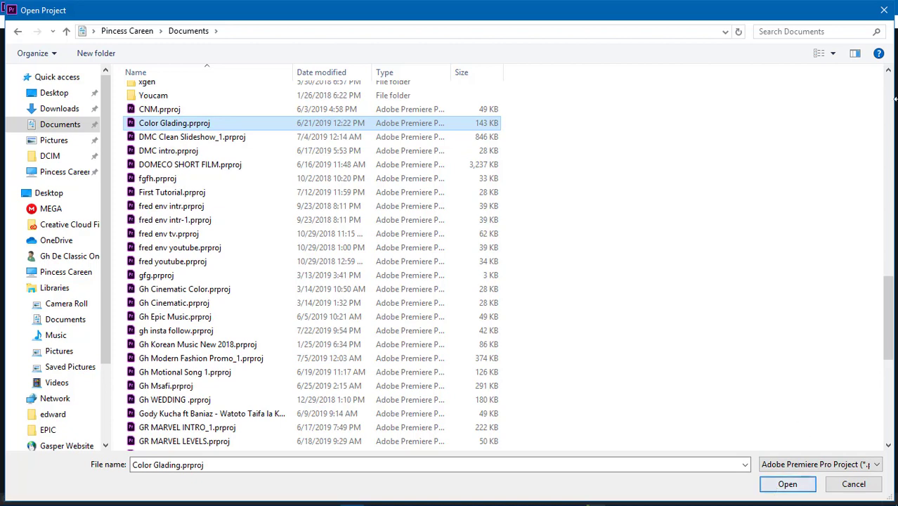
{"action": "left_click", "coordinate": [882, 10]}
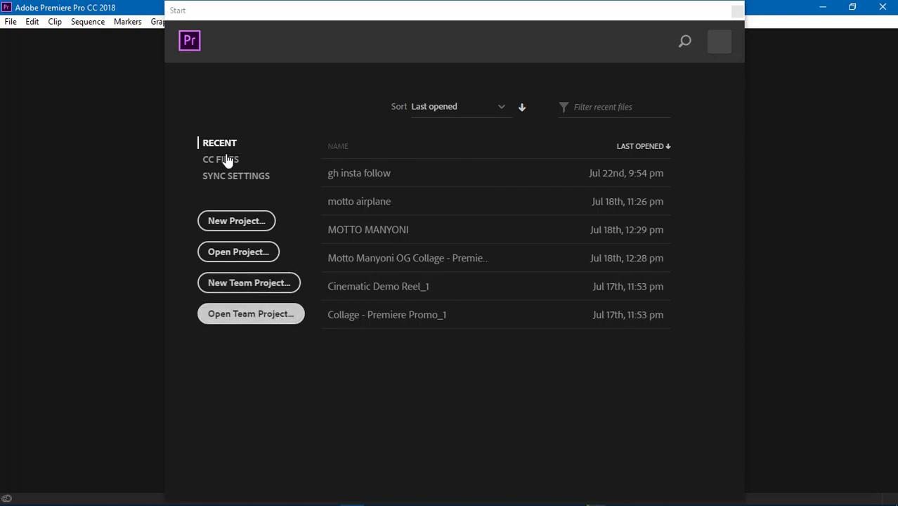
- Start a new project and replace its name with 'Tutorial one'
{"action": "left_click", "coordinate": [234, 222]}
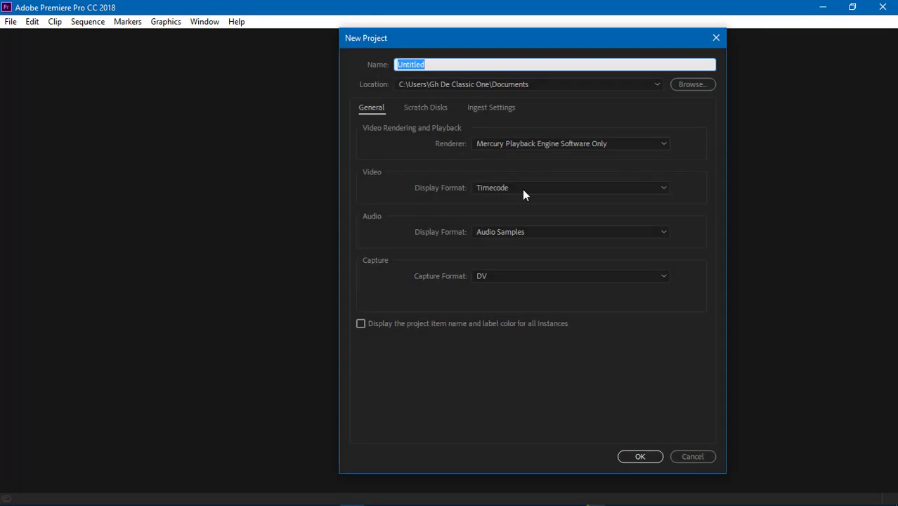
{"action": "left_click", "coordinate": [441, 64]}
{"action": "double_click", "coordinate": [440, 64]}
{"action": "type", "text": "Tutoro"}
{"action": "key", "text": "BackSpace"}
{"action": "type", "text": "ial one"}
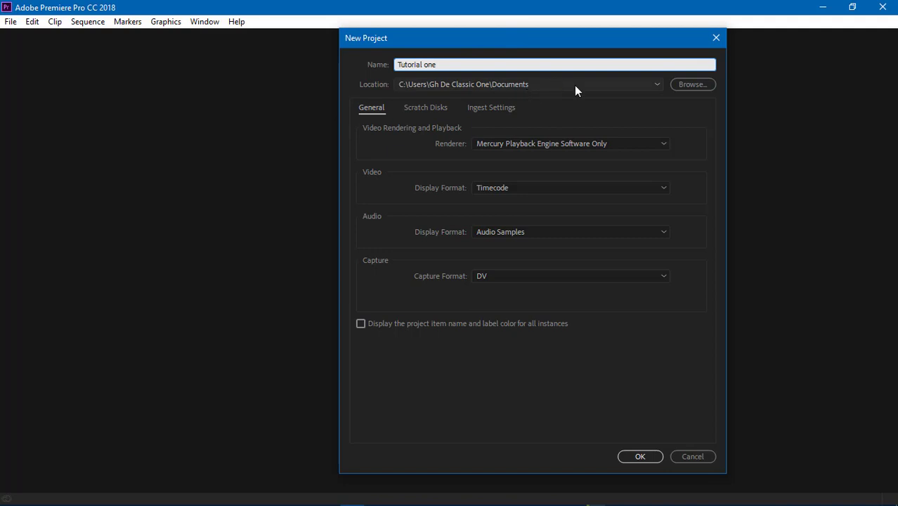
{"action": "left_click", "coordinate": [687, 88]}
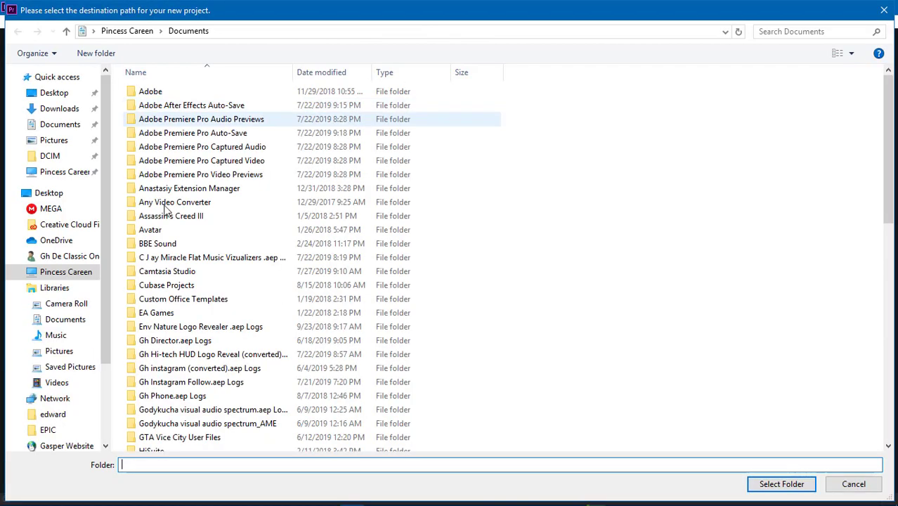
{"action": "left_click_drag", "start_coordinate": [889, 165], "coordinate": [889, 492]}
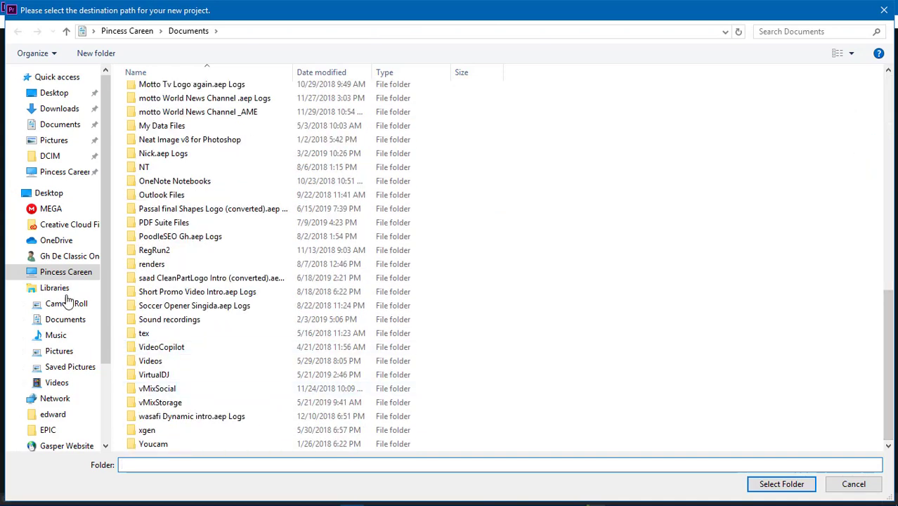
{"action": "left_click", "coordinate": [62, 273]}
{"action": "left_click", "coordinate": [64, 123]}
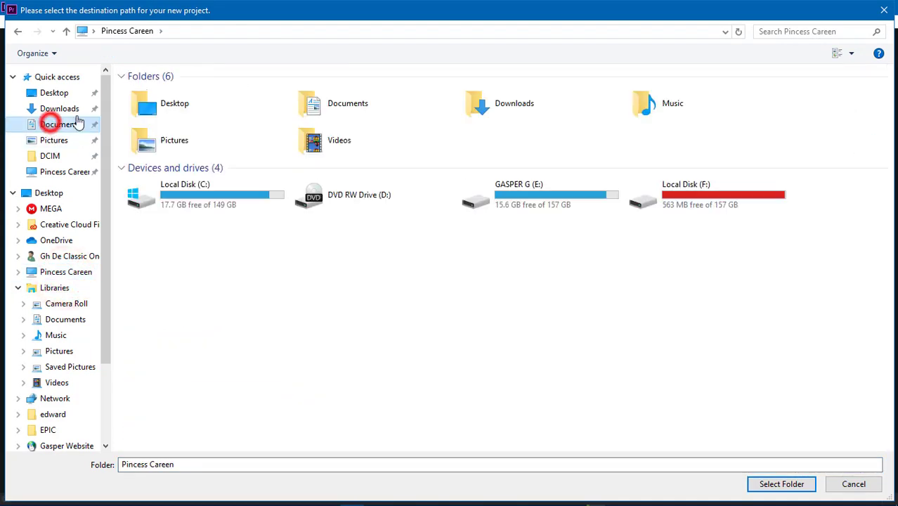
{"action": "left_click", "coordinate": [62, 109]}
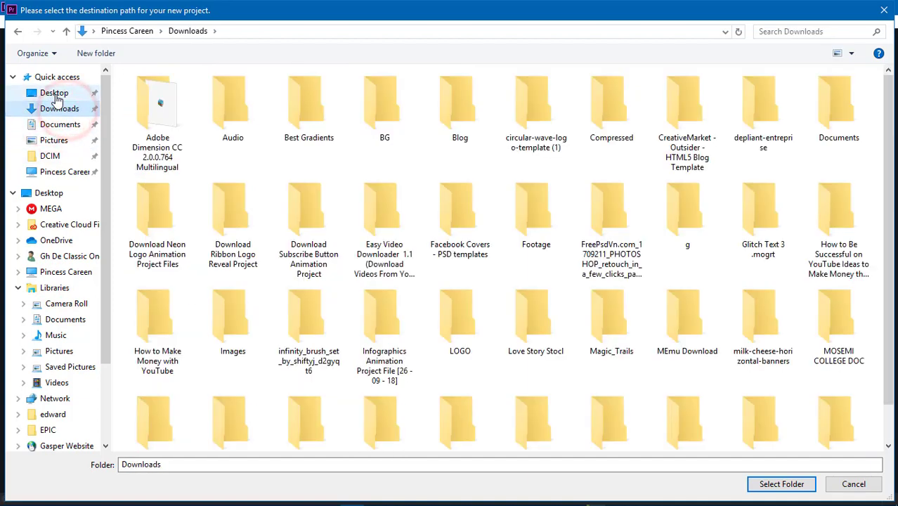
{"action": "left_click", "coordinate": [55, 94]}
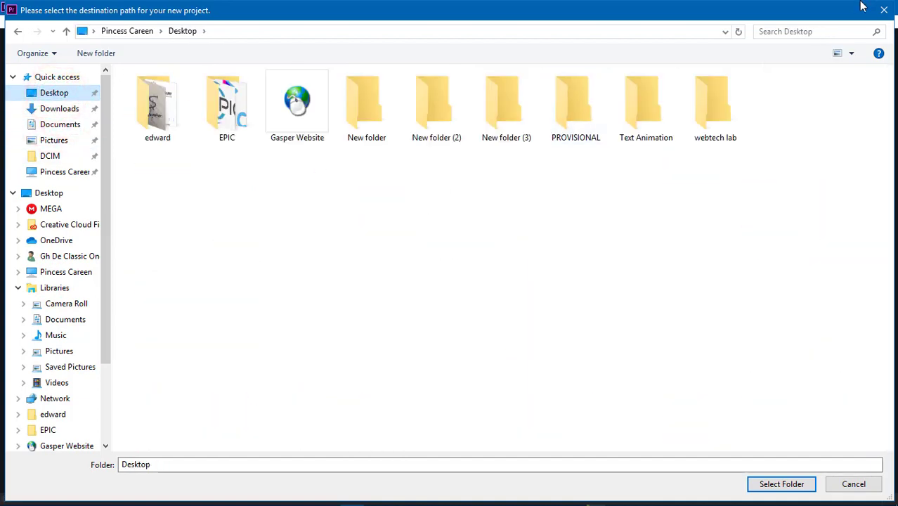
{"action": "left_click", "coordinate": [47, 124]}
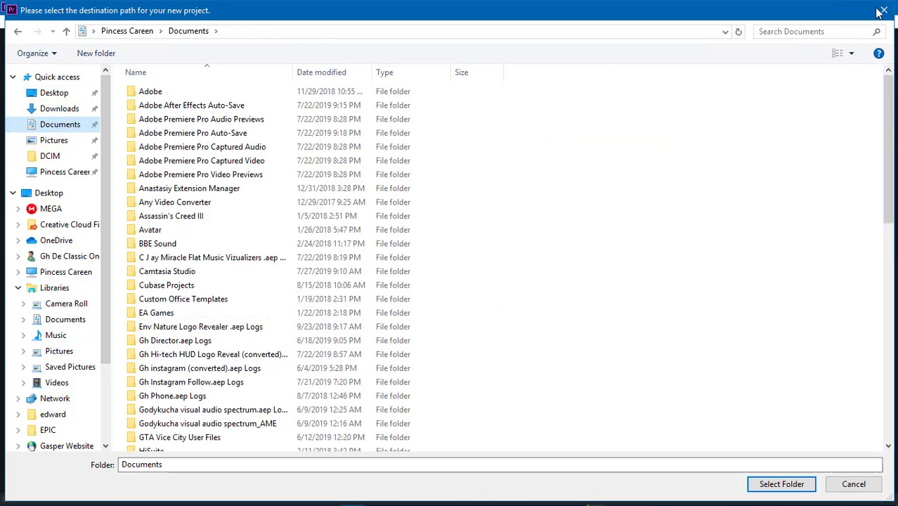
{"action": "mouse_move", "coordinate": [595, 503]}
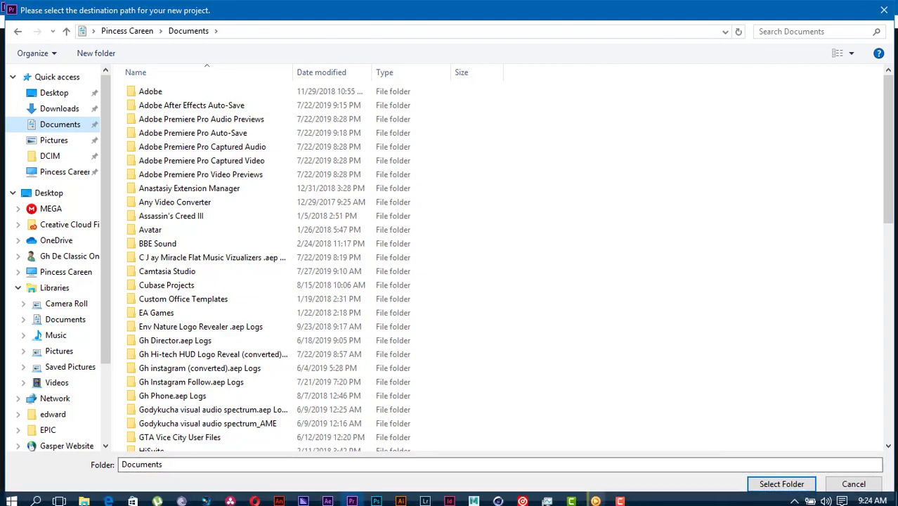
{"action": "left_click", "coordinate": [883, 10]}
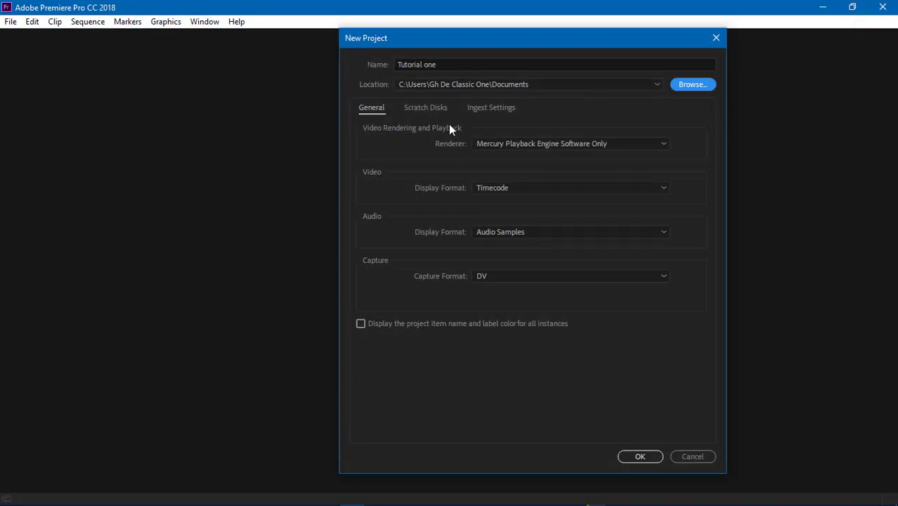
- Try the GPU Acceleration (OpenCL) renderer, then revert to Mercury Playback Engine Software Only
{"action": "left_click", "coordinate": [510, 144]}
{"action": "left_click", "coordinate": [513, 148]}
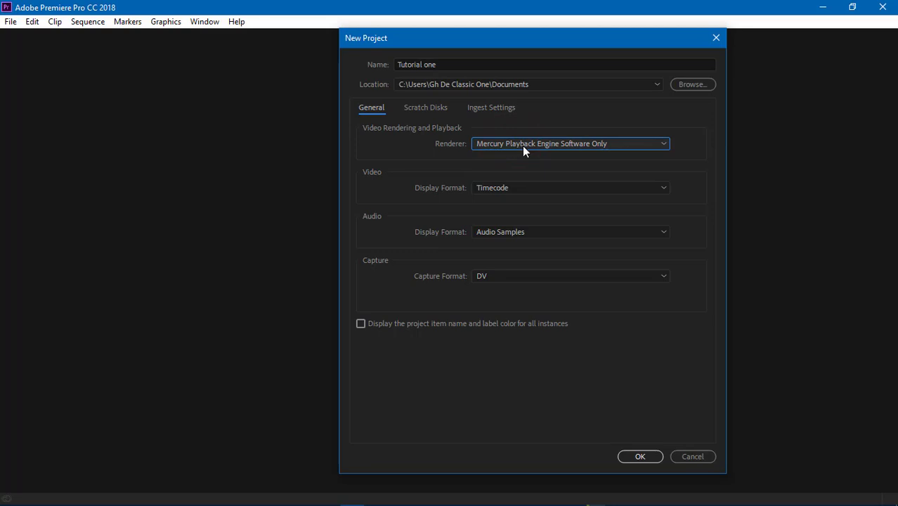
{"action": "left_click", "coordinate": [522, 145]}
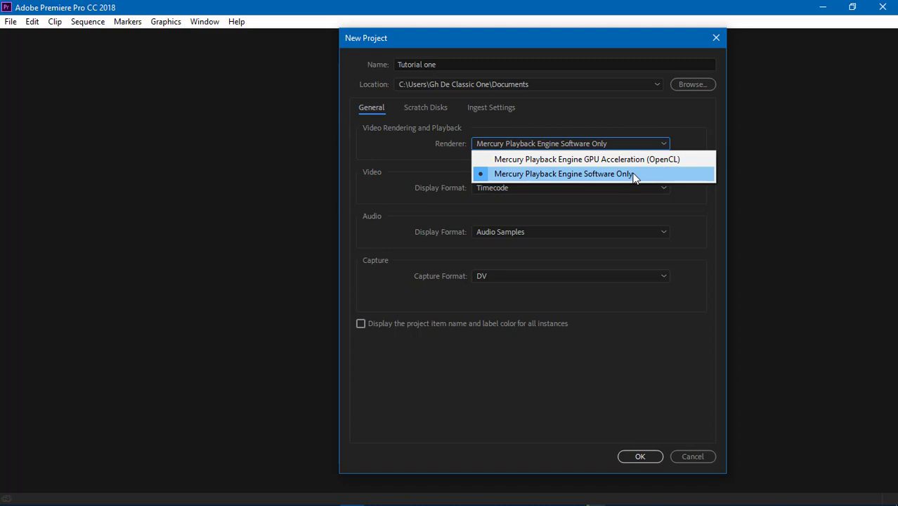
{"action": "left_click", "coordinate": [580, 159]}
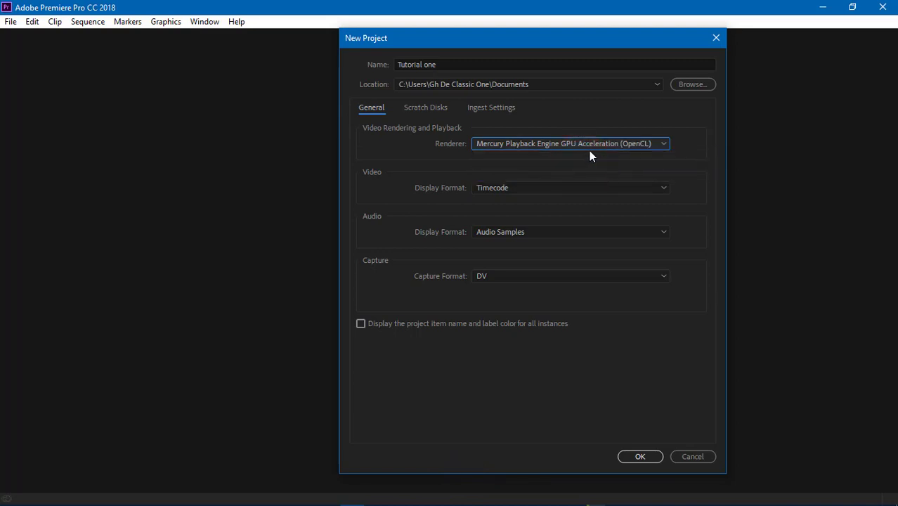
{"action": "left_click", "coordinate": [574, 143]}
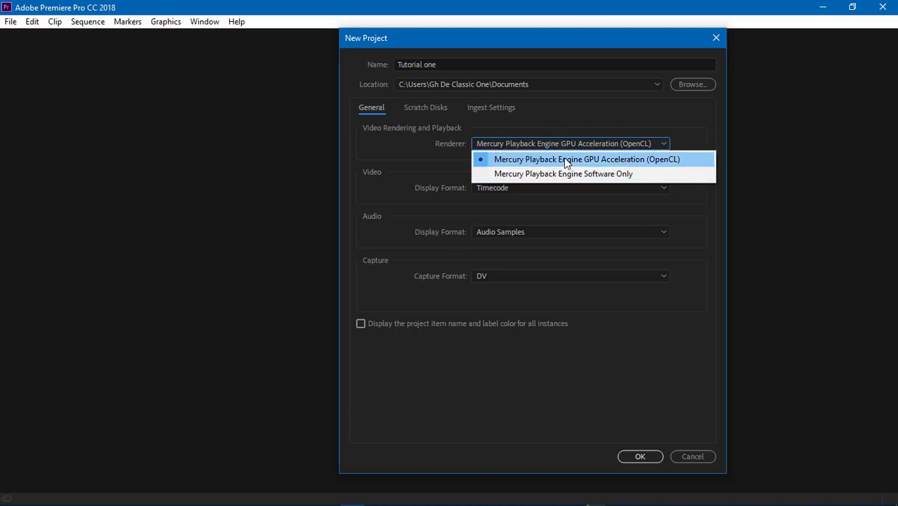
{"action": "left_click", "coordinate": [562, 174]}
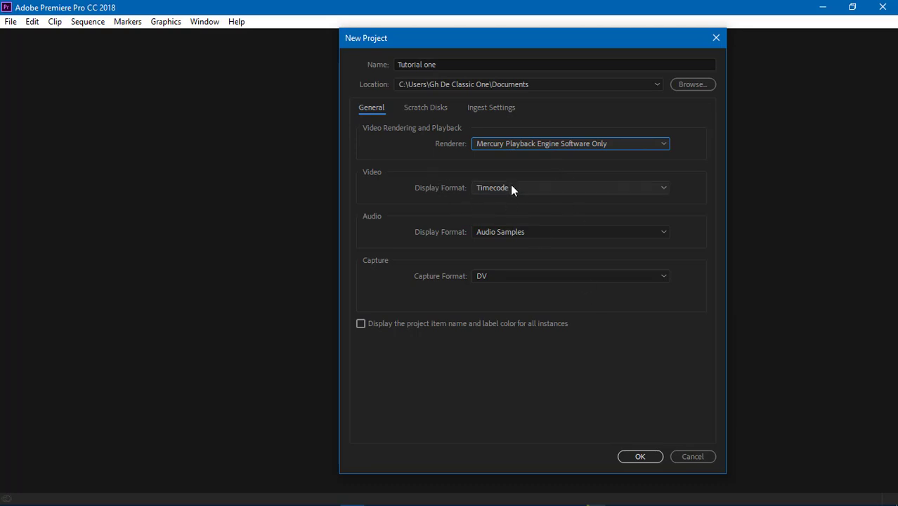
{"action": "left_click", "coordinate": [529, 190]}
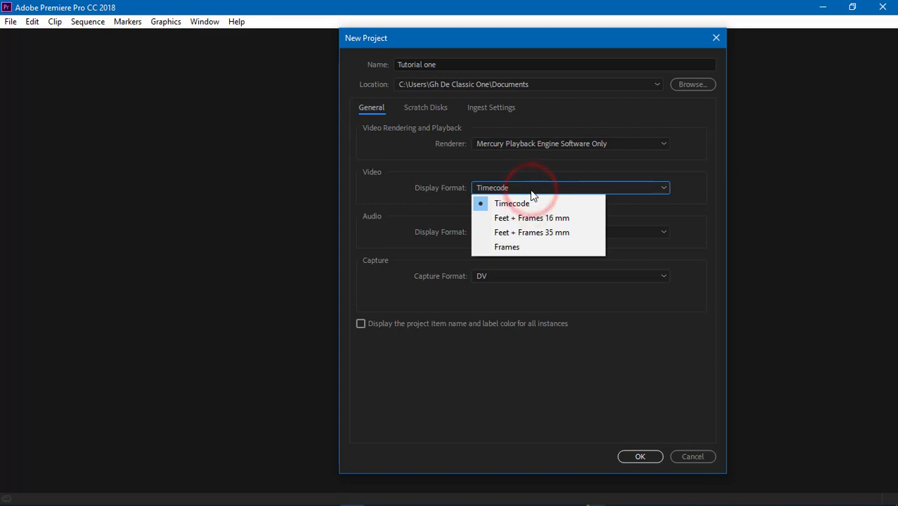
{"action": "left_click", "coordinate": [530, 190]}
{"action": "left_click", "coordinate": [527, 231]}
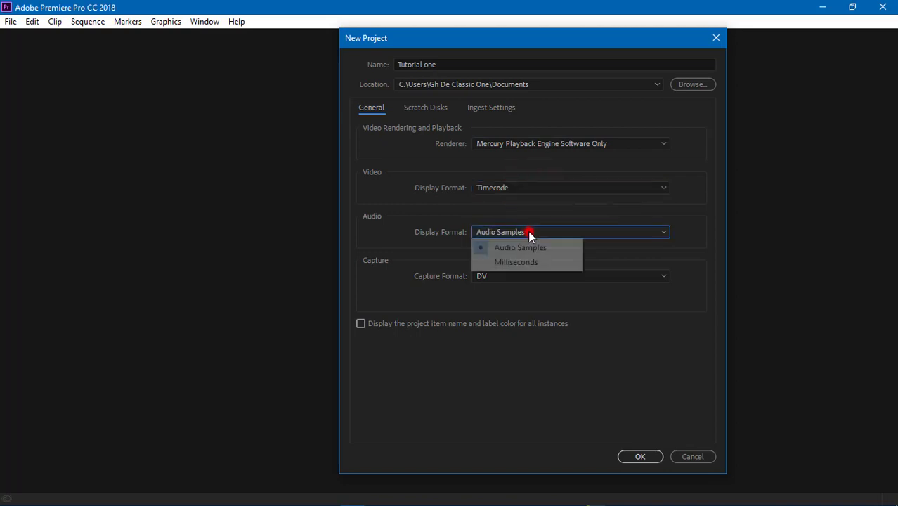
{"action": "left_click", "coordinate": [528, 230]}
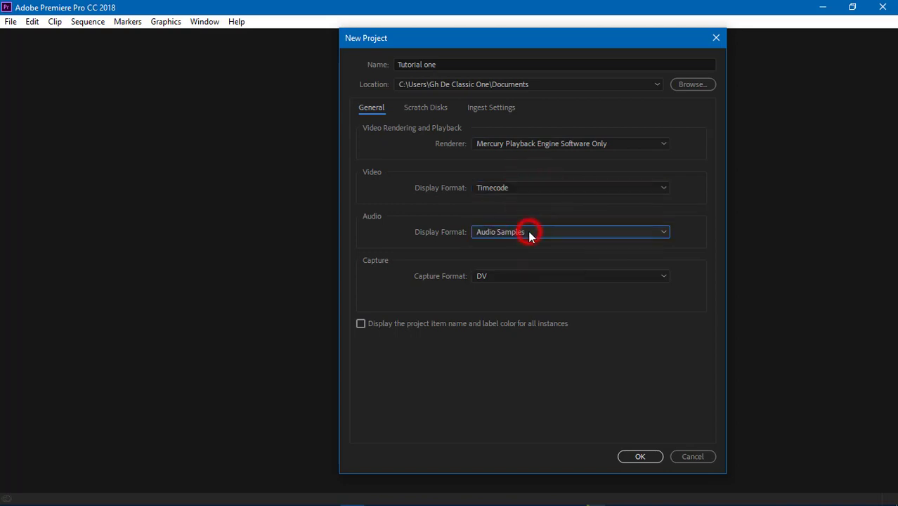
{"action": "left_click", "coordinate": [527, 276]}
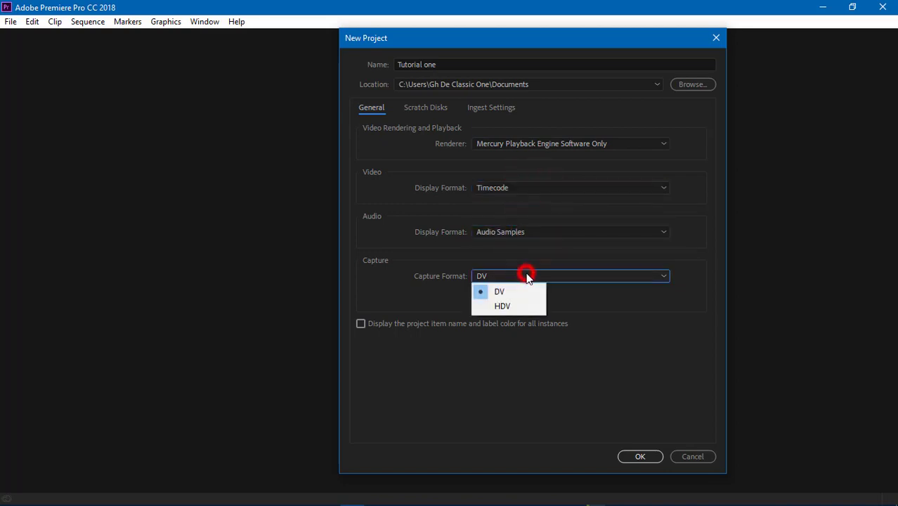
{"action": "left_click", "coordinate": [569, 276]}
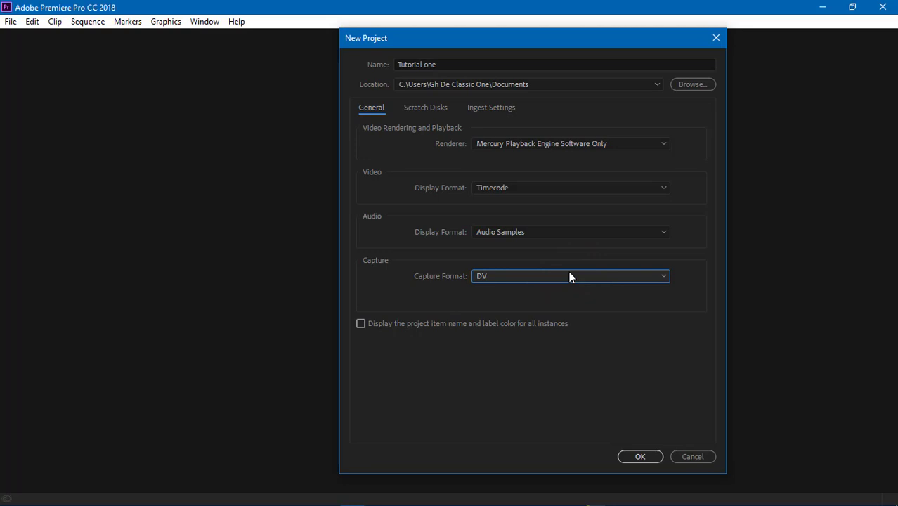
{"action": "left_click", "coordinate": [425, 109]}
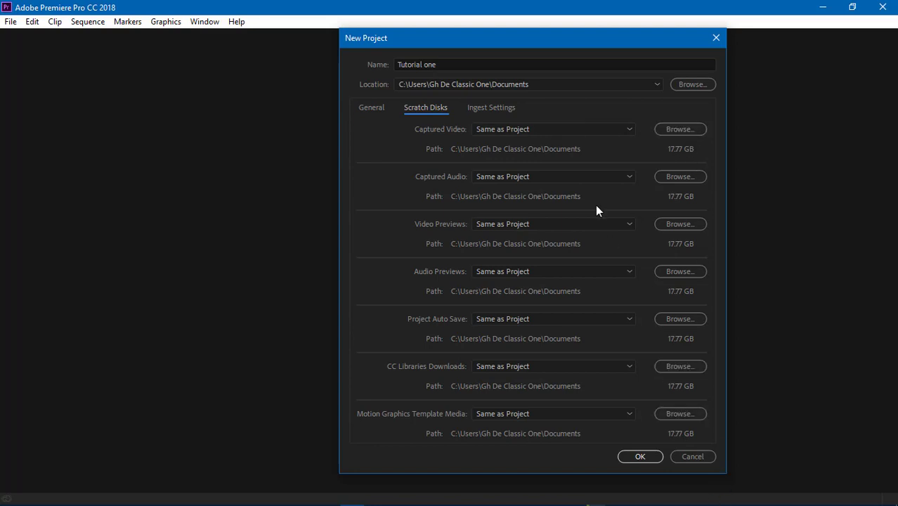
- Review Ingest Settings, return to General, and create the Tutorial one project with OK
{"action": "left_click", "coordinate": [494, 109]}
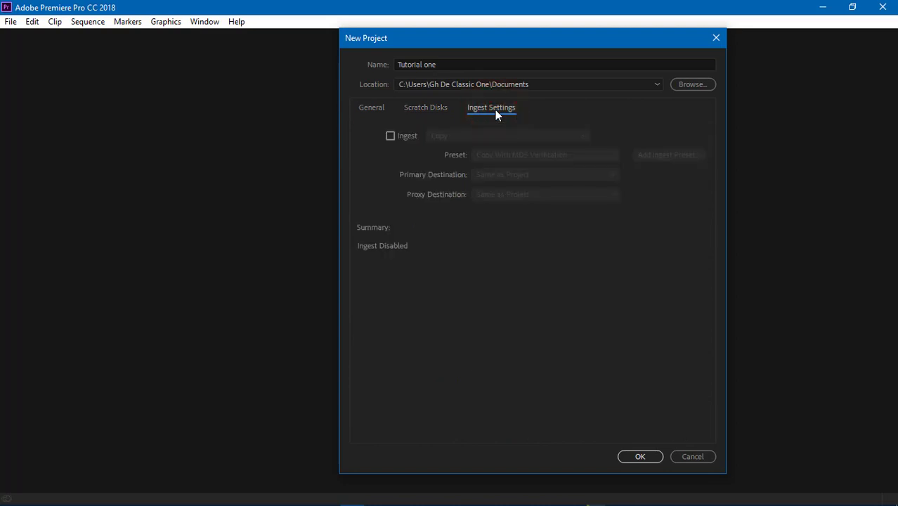
{"action": "left_click", "coordinate": [368, 108]}
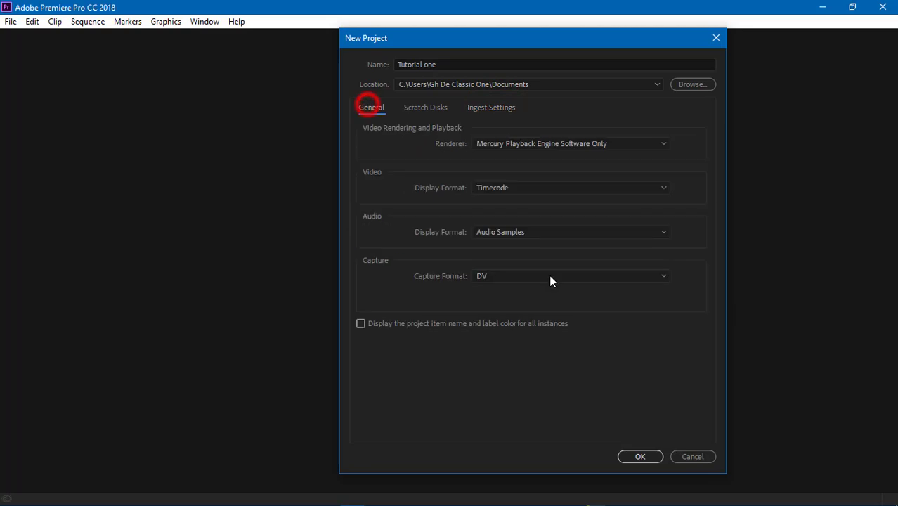
{"action": "left_click", "coordinate": [651, 458]}
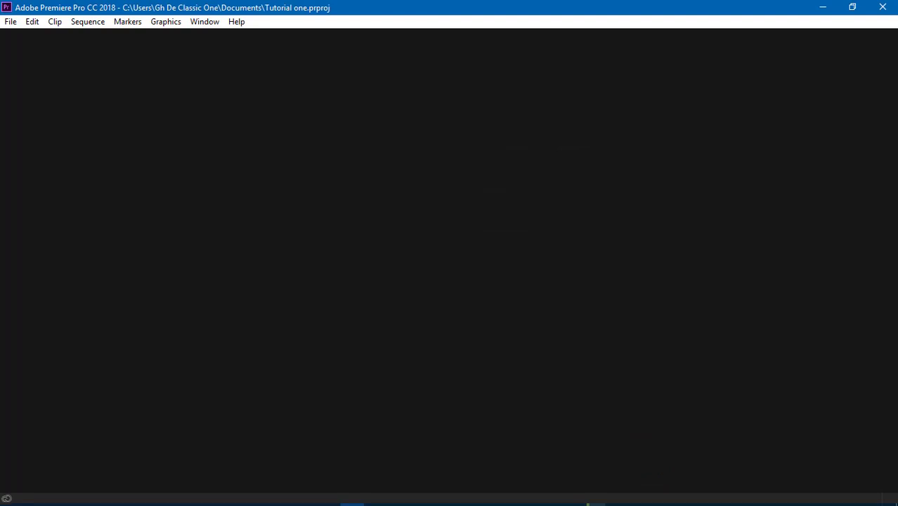
- Let the Tutorial one project finish loading in the Editing workspace
{"action": "mouse_move", "coordinate": [595, 498]}
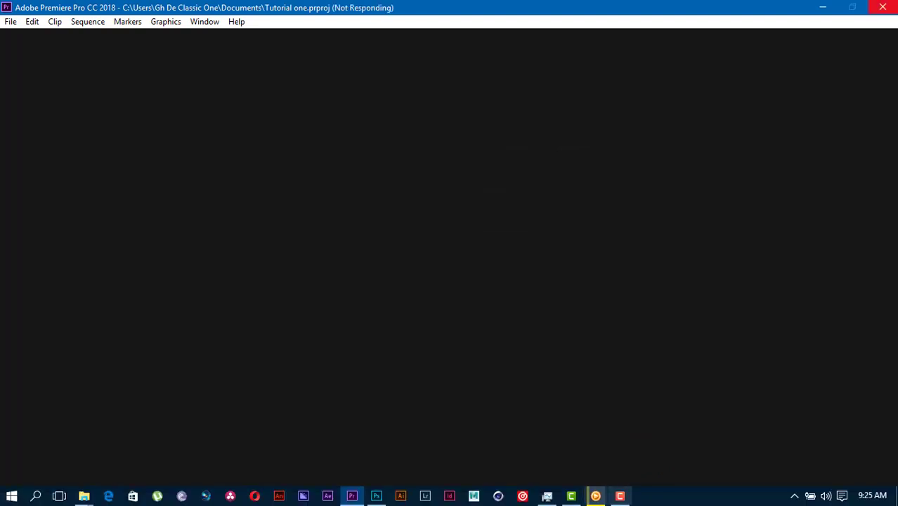
{"action": "left_click", "coordinate": [616, 497]}
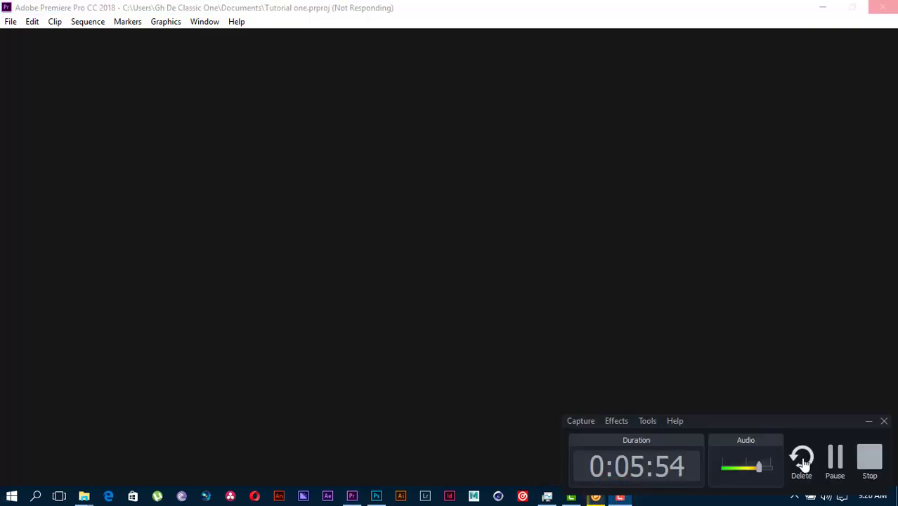
{"action": "left_click", "coordinate": [829, 461]}
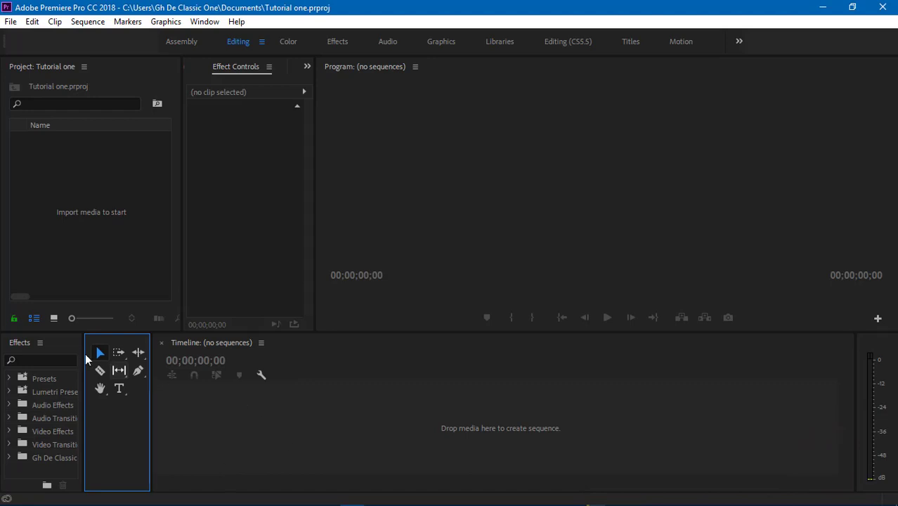
- Open the Import browser to Downloads, close it without importing, and minimize Premiere Pro
{"action": "left_click", "coordinate": [68, 181]}
{"action": "mouse_move", "coordinate": [182, 500]}
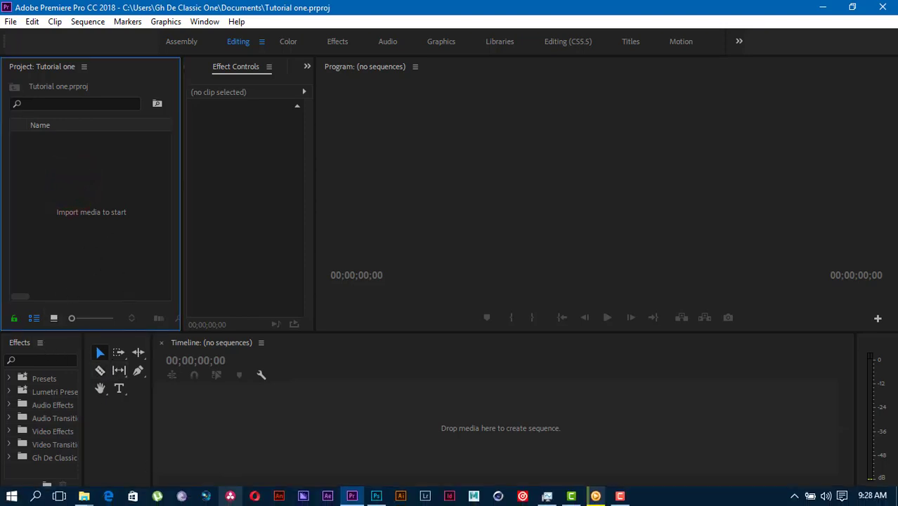
{"action": "double_click", "coordinate": [77, 217]}
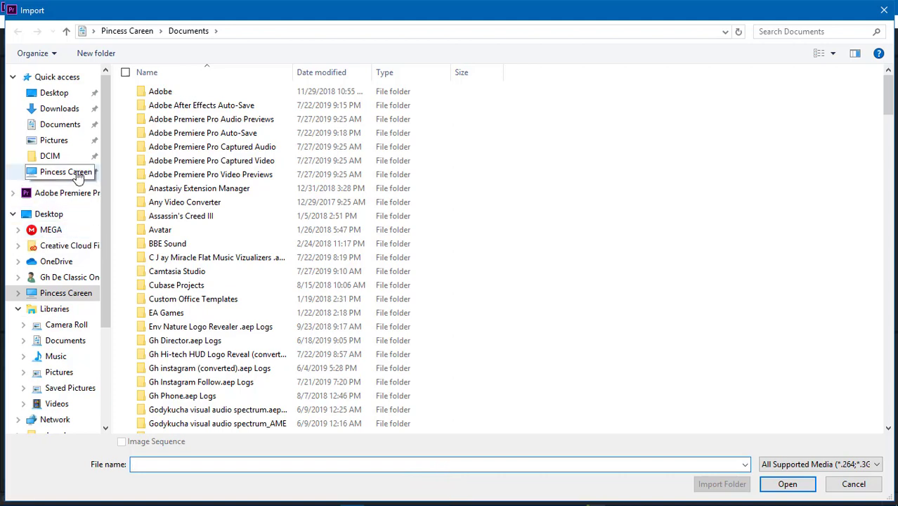
{"action": "left_click", "coordinate": [61, 110]}
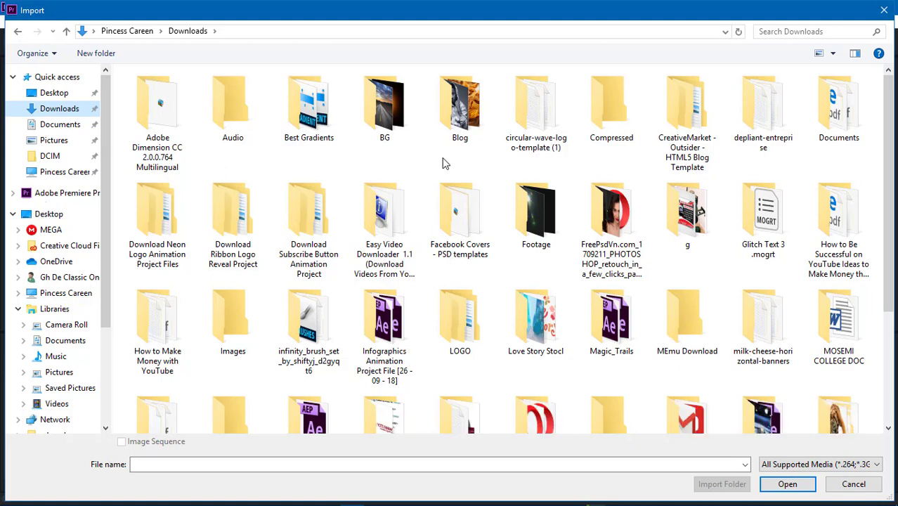
{"action": "left_click", "coordinate": [884, 10]}
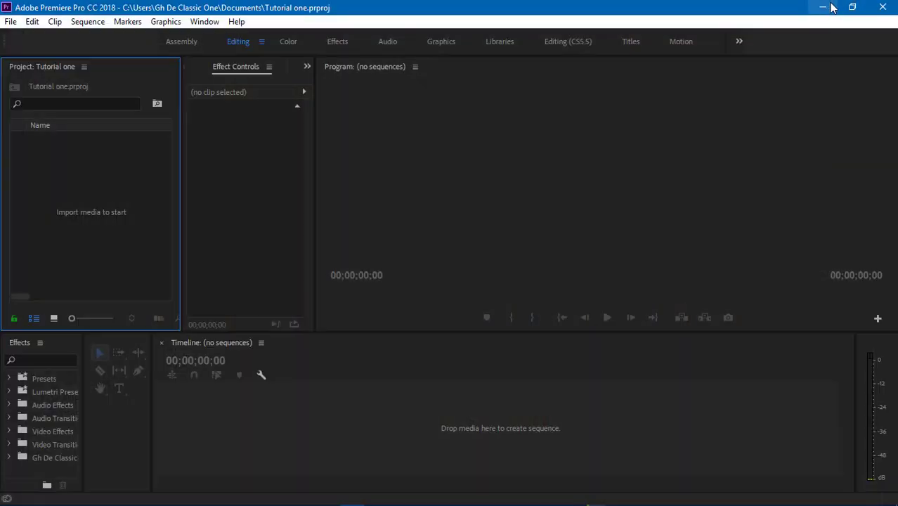
{"action": "left_click", "coordinate": [822, 7]}
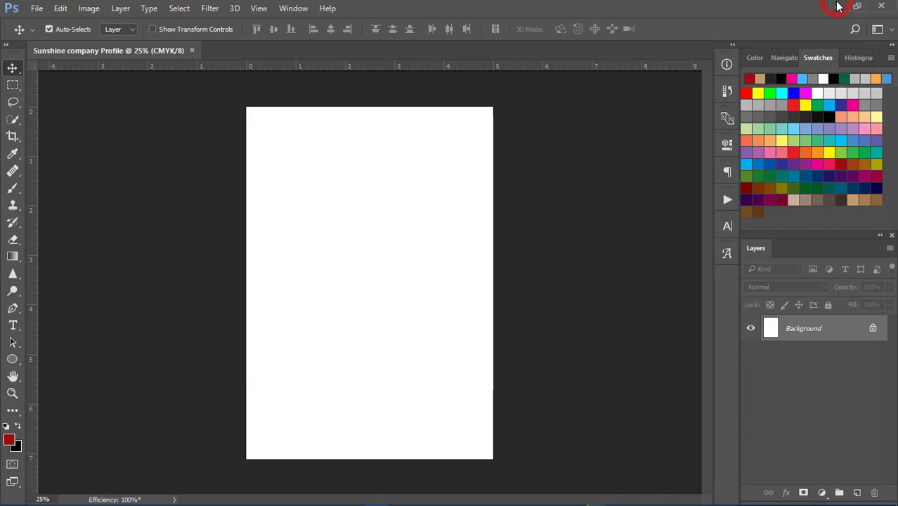
- Minimize Photoshop and File Explorer, then drag VID-20190305-WA0018.mp4 from the desktop into the Project panel
{"action": "left_click", "coordinate": [835, 6]}
{"action": "left_click", "coordinate": [826, 7]}
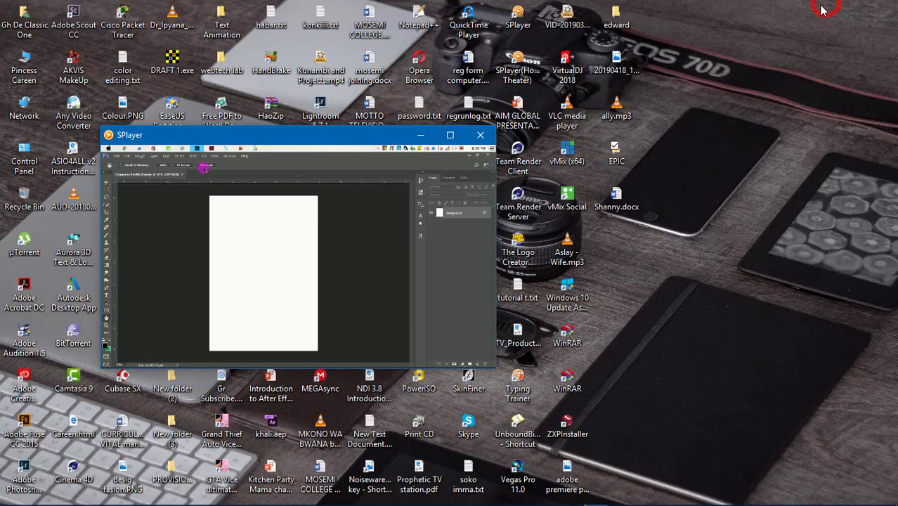
{"action": "left_click_drag", "start_coordinate": [561, 26], "coordinate": [69, 218]}
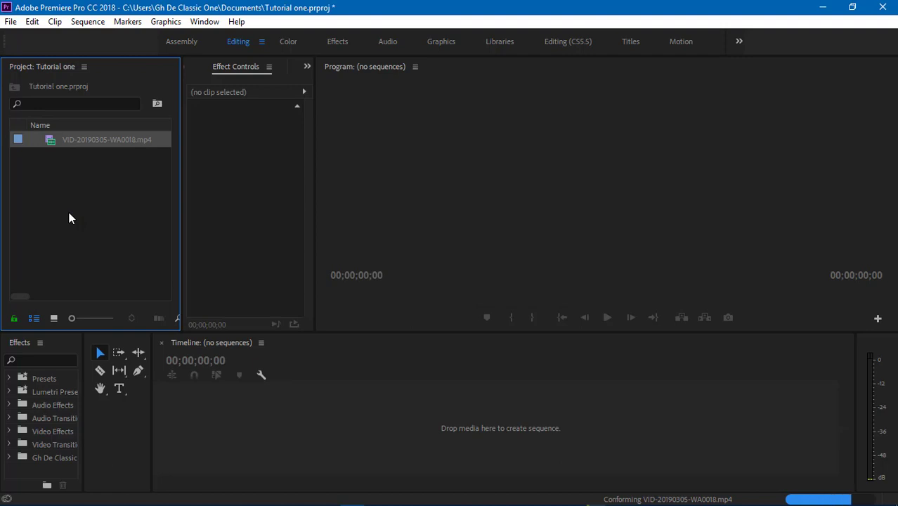
- Drop VID-20190305-WA0018.mp4 on the timeline to create its sequence, then attempt renaming the clip
{"action": "left_click_drag", "start_coordinate": [68, 140], "coordinate": [201, 450]}
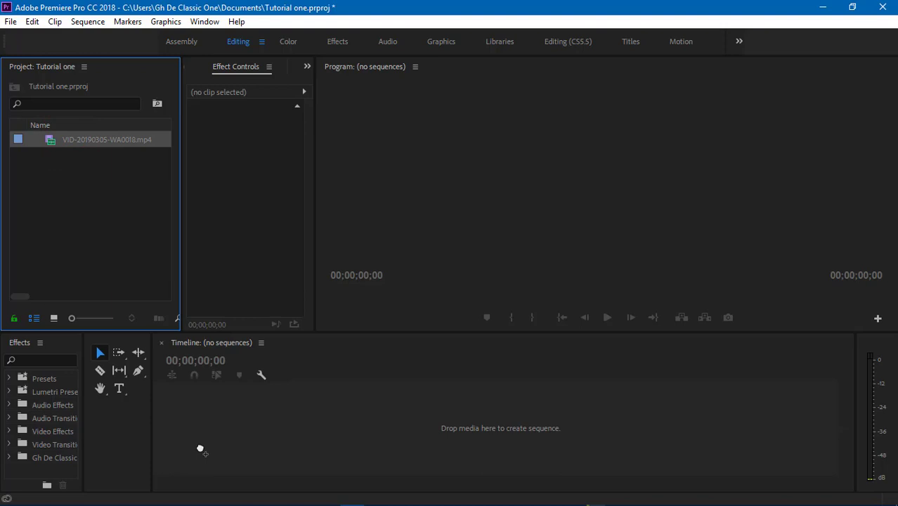
{"action": "left_click_drag", "start_coordinate": [200, 449], "coordinate": [310, 364]}
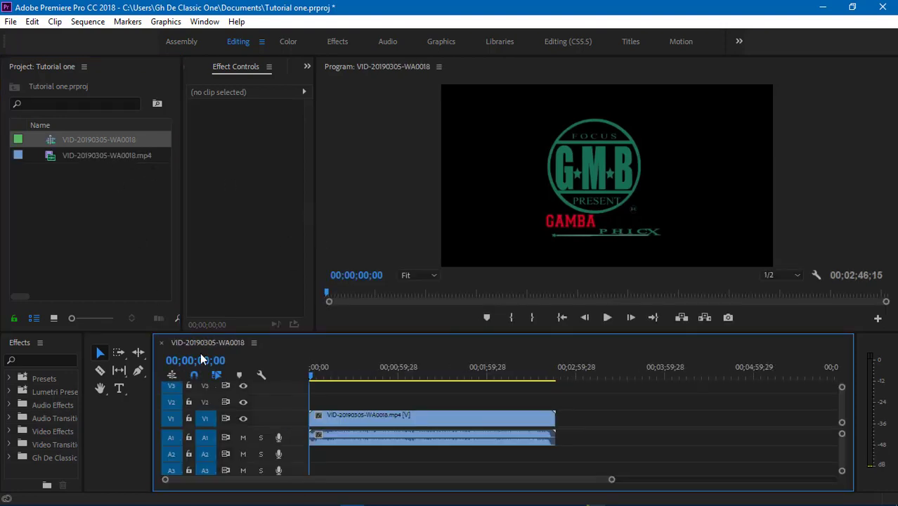
{"action": "left_click", "coordinate": [73, 158]}
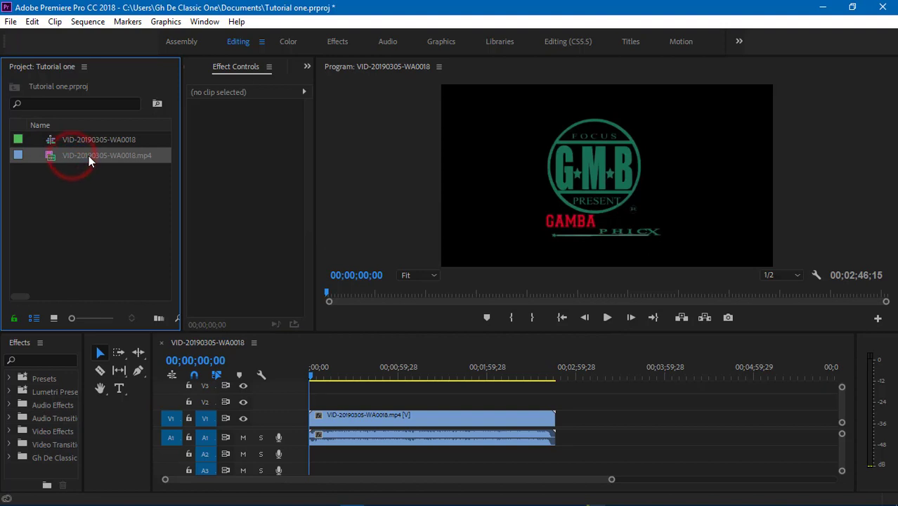
{"action": "left_click", "coordinate": [88, 155]}
{"action": "double_click", "coordinate": [85, 155]}
{"action": "left_click", "coordinate": [59, 185]}
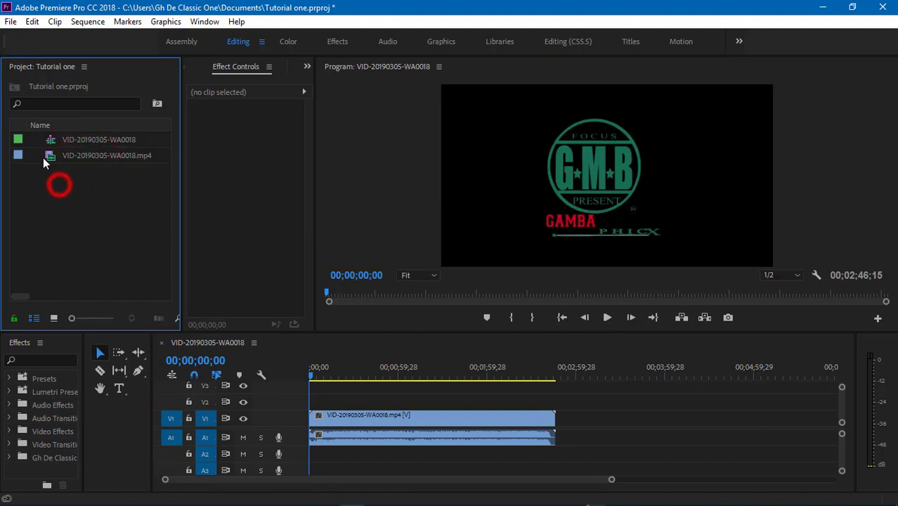
- Reselect the .mp4 clip in the Project panel and open it in the Source Monitor
{"action": "left_click", "coordinate": [75, 155]}
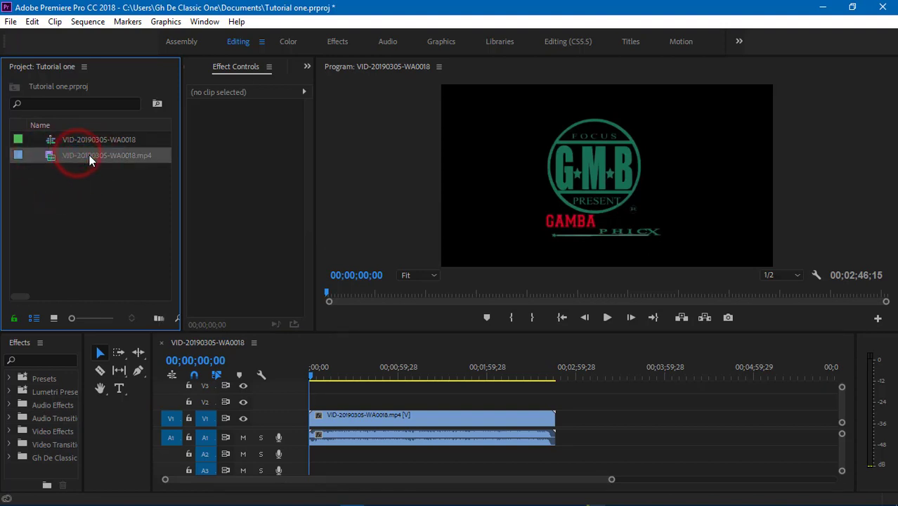
{"action": "left_click", "coordinate": [89, 160]}
{"action": "double_click", "coordinate": [90, 155]}
{"action": "left_click", "coordinate": [66, 191]}
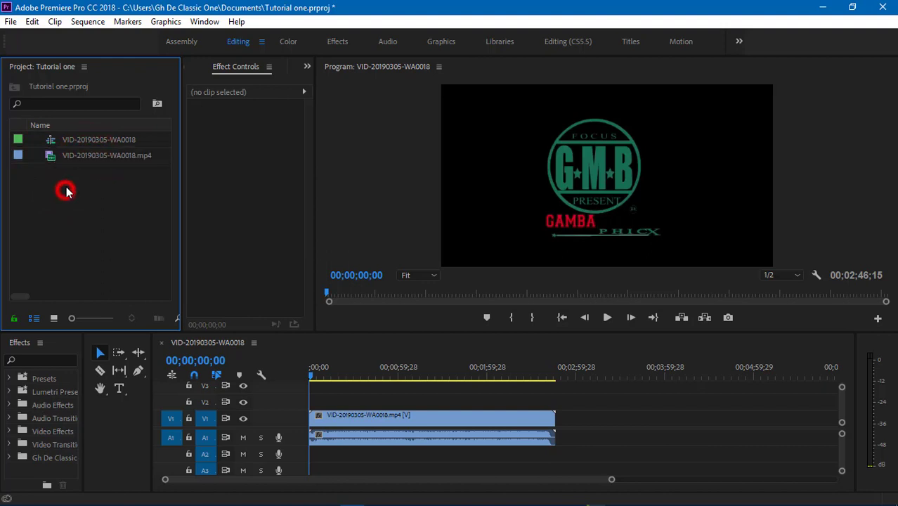
{"action": "left_click", "coordinate": [77, 155]}
{"action": "double_click", "coordinate": [76, 156]}
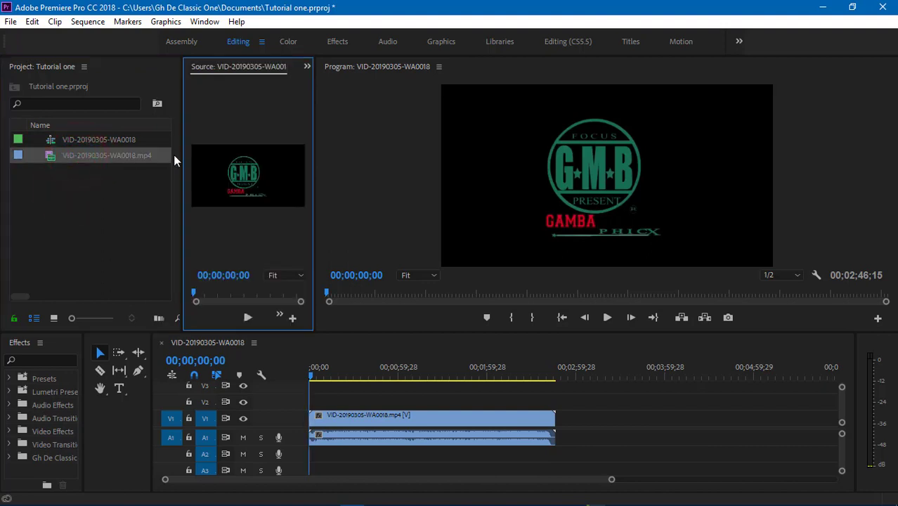
- Widen the Source Monitor and dock the Project bin alongside Effects, widening it
{"action": "left_click_drag", "start_coordinate": [314, 169], "coordinate": [337, 177]}
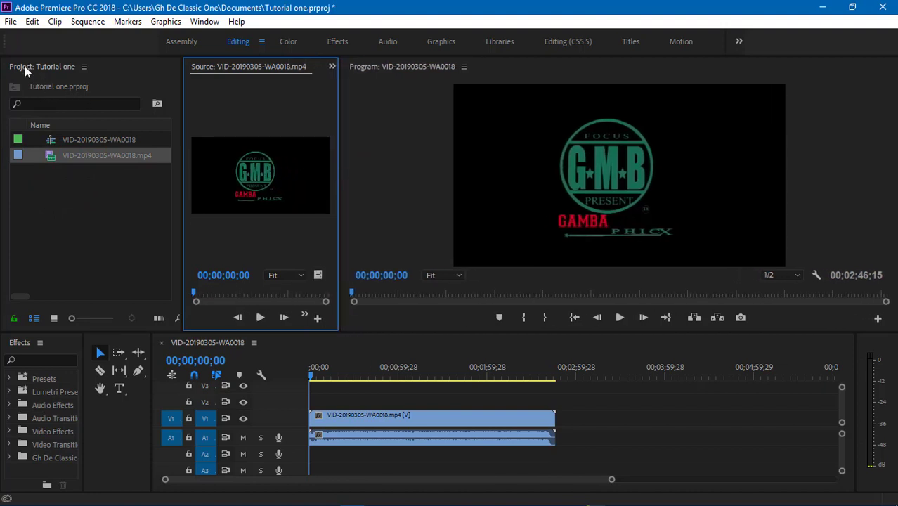
{"action": "left_click_drag", "start_coordinate": [10, 72], "coordinate": [77, 382]}
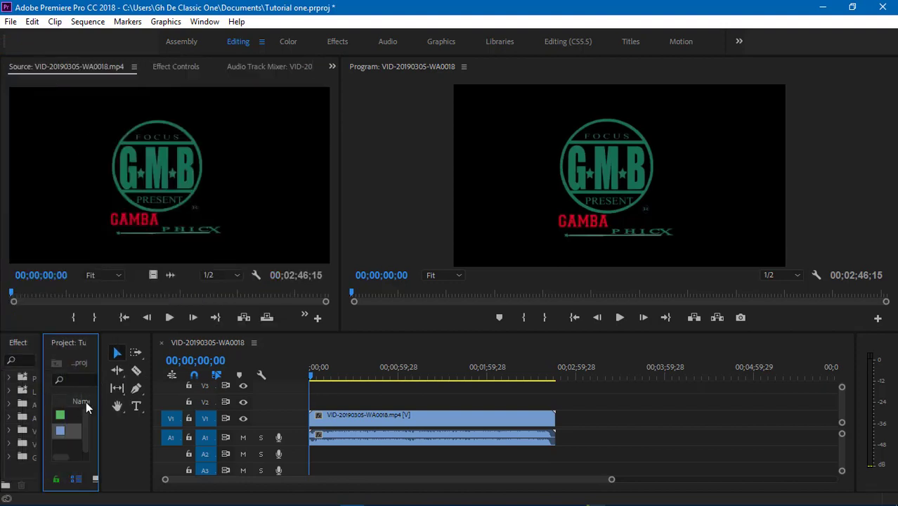
{"action": "left_click_drag", "start_coordinate": [100, 401], "coordinate": [219, 419]}
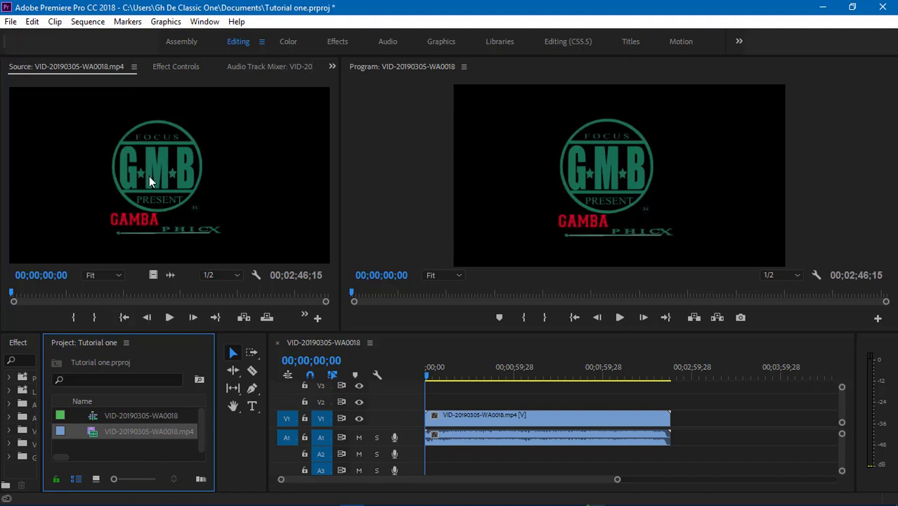
- Play the source clip, then play the sequence from the start with snapping on to 00;00;07;08
{"action": "left_click", "coordinate": [170, 318]}
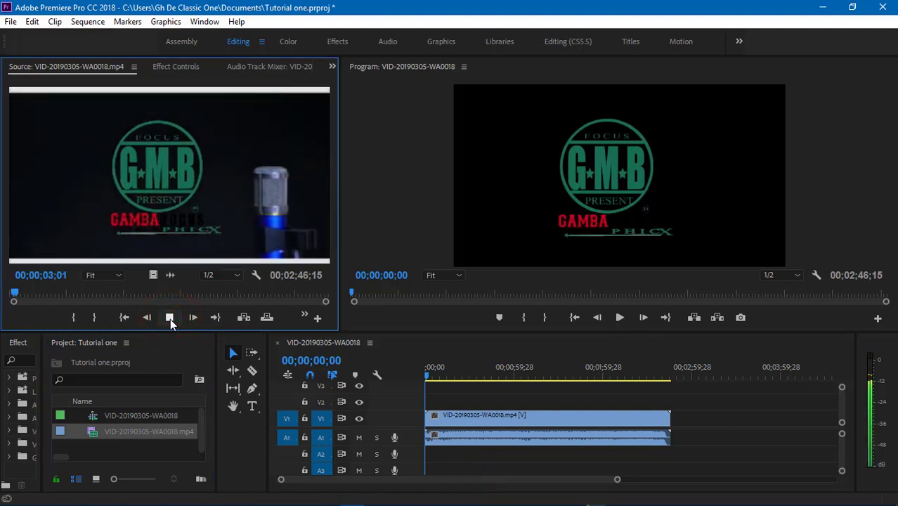
{"action": "left_click", "coordinate": [171, 319]}
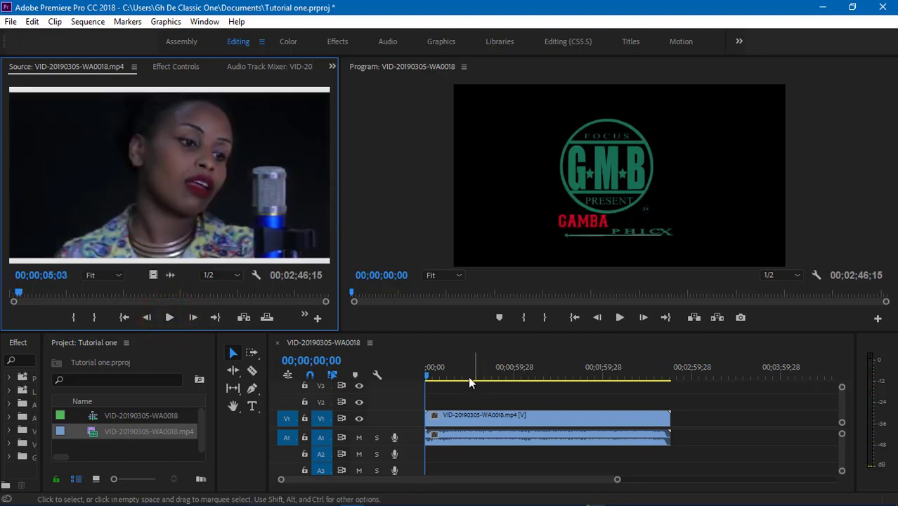
{"action": "left_click_drag", "start_coordinate": [465, 373], "coordinate": [251, 387]}
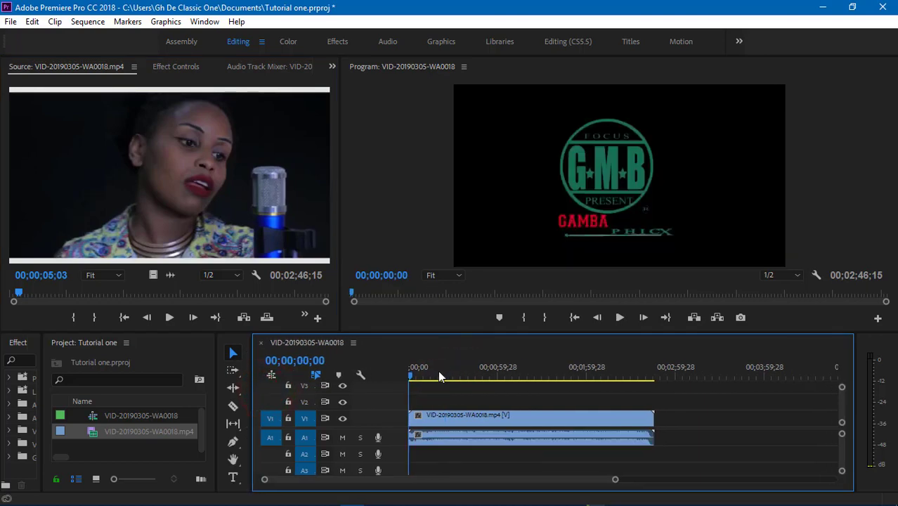
{"action": "key", "text": "s"}
{"action": "key", "text": "space"}
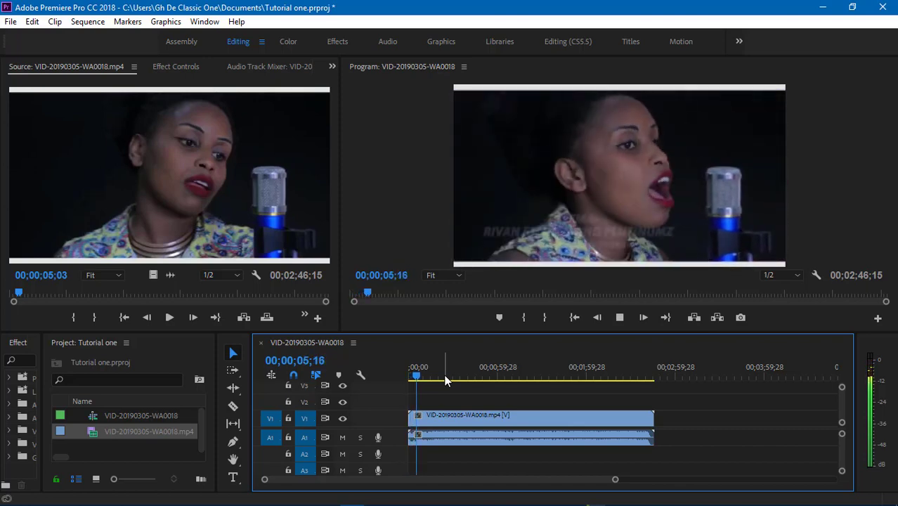
{"action": "key", "text": "space"}
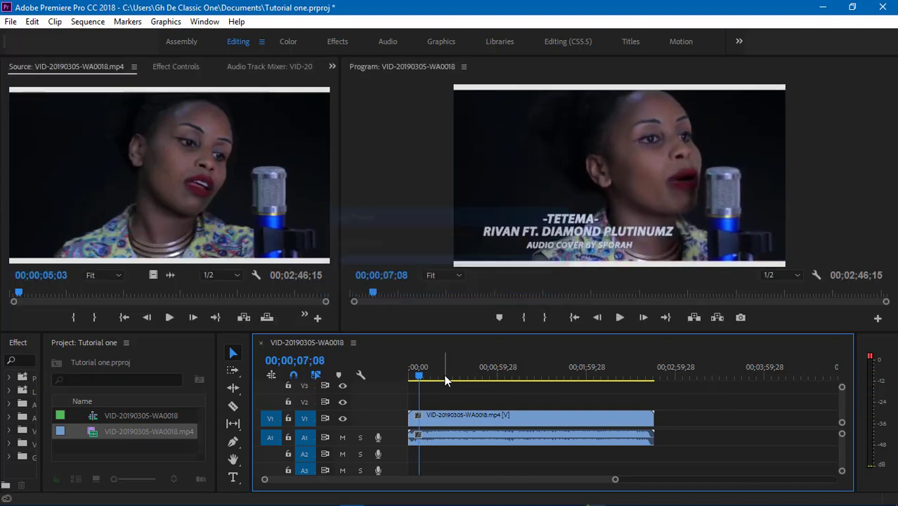
- Open the Preferences dialog on its General page from the Edit menu
{"action": "left_click", "coordinate": [10, 21]}
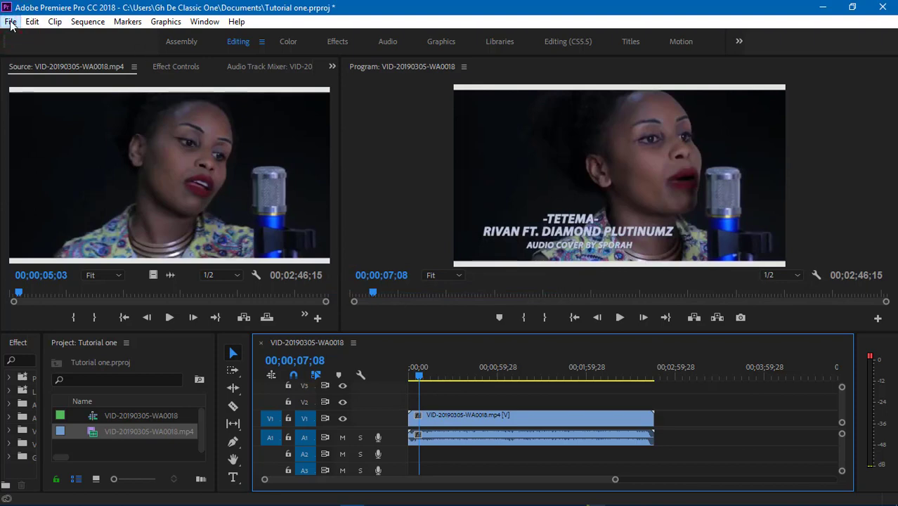
{"action": "left_click", "coordinate": [10, 22]}
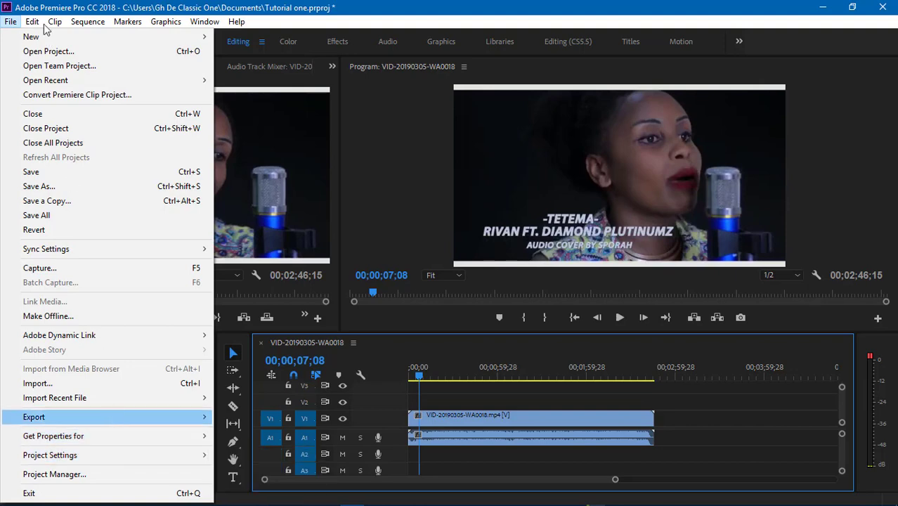
{"action": "mouse_move", "coordinate": [32, 22]}
{"action": "mouse_move", "coordinate": [167, 406]}
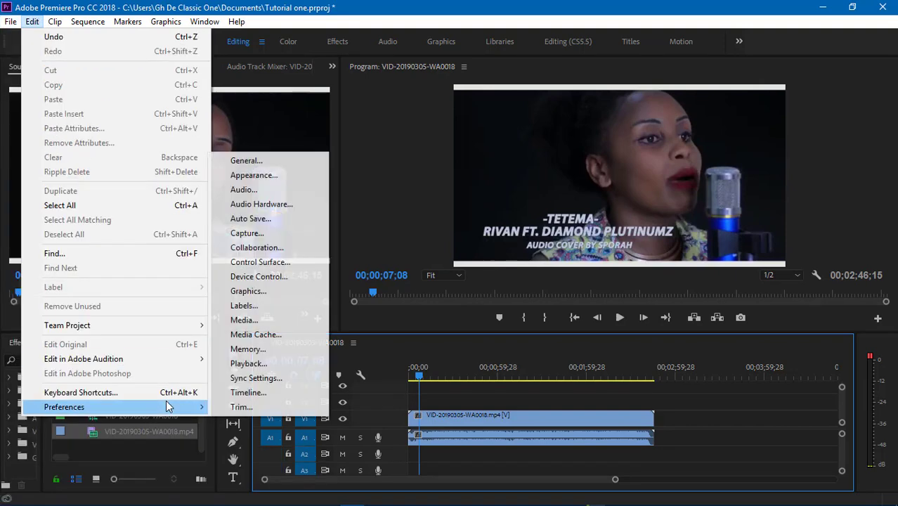
{"action": "left_click", "coordinate": [267, 165]}
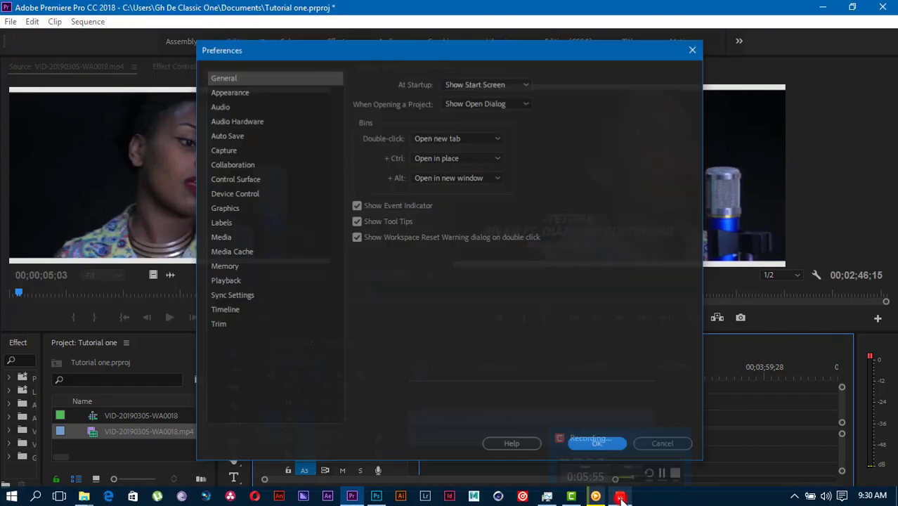
{"action": "left_click", "coordinate": [620, 498]}
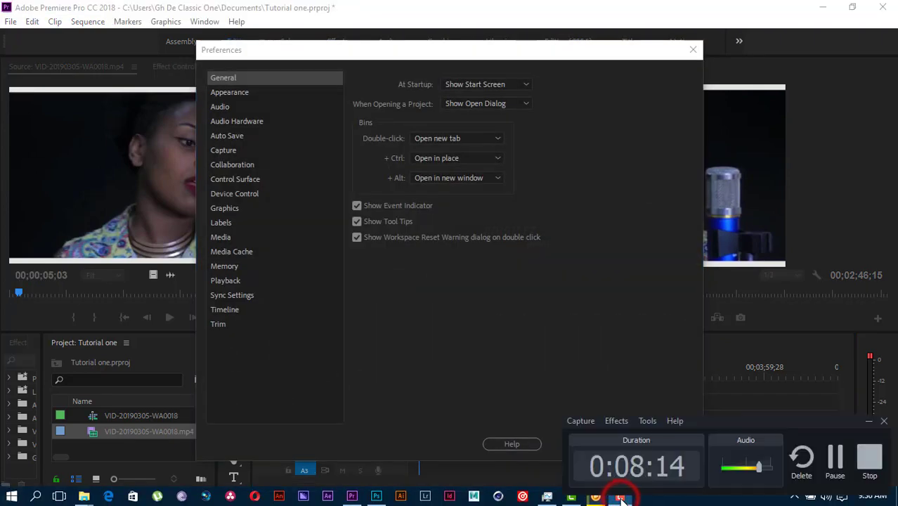
{"action": "left_click", "coordinate": [868, 422]}
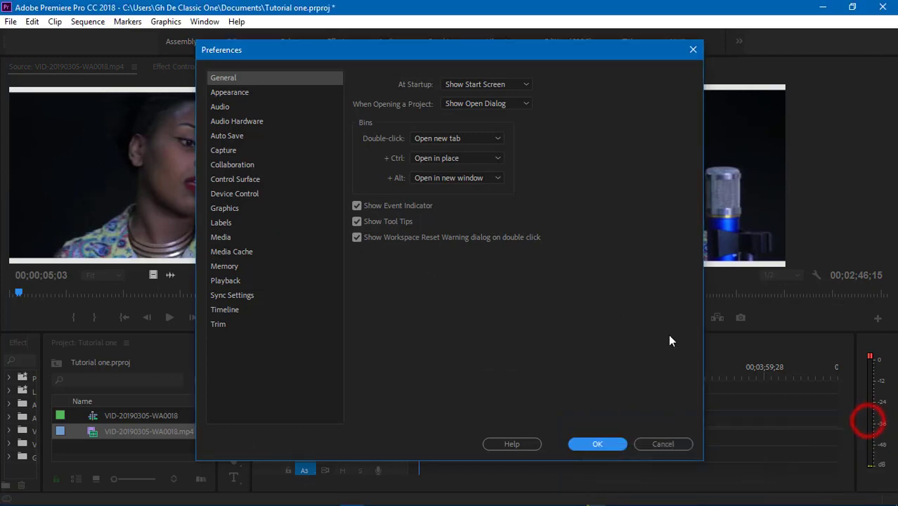
- Lighten the Appearance brightness, return it to darkest, then view the Audio preferences
{"action": "left_click", "coordinate": [243, 92]}
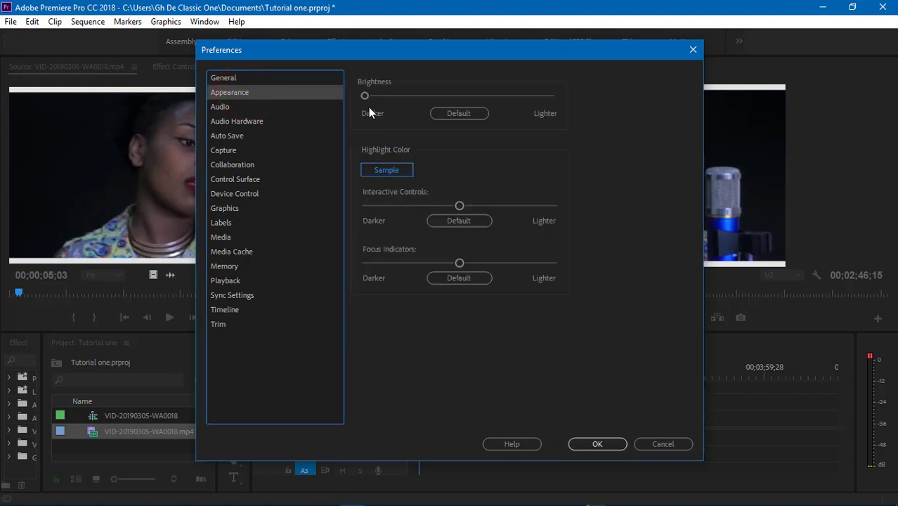
{"action": "left_click_drag", "start_coordinate": [364, 96], "coordinate": [560, 104]}
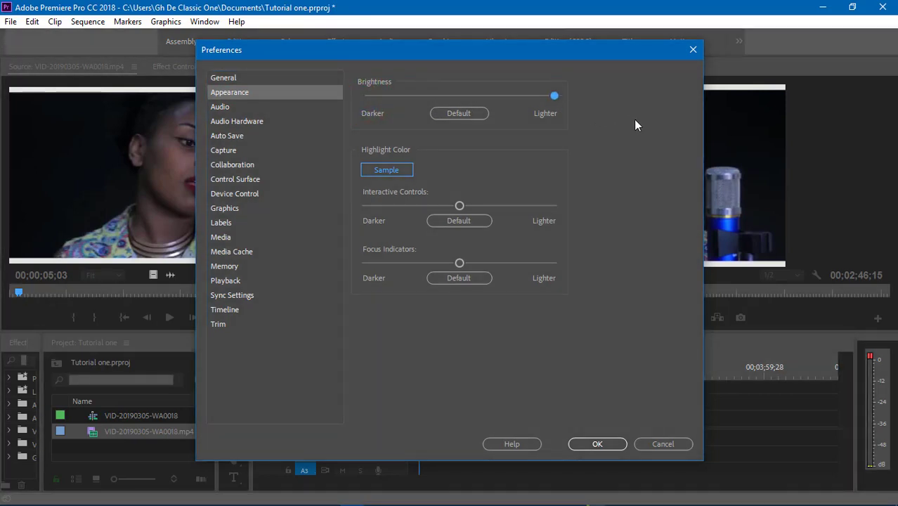
{"action": "left_click_drag", "start_coordinate": [536, 120], "coordinate": [294, 99]}
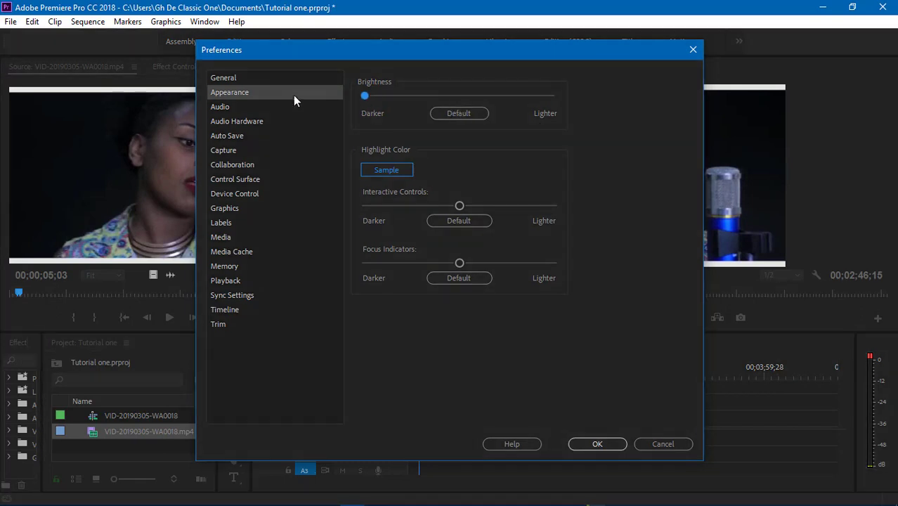
{"action": "left_click", "coordinate": [243, 109]}
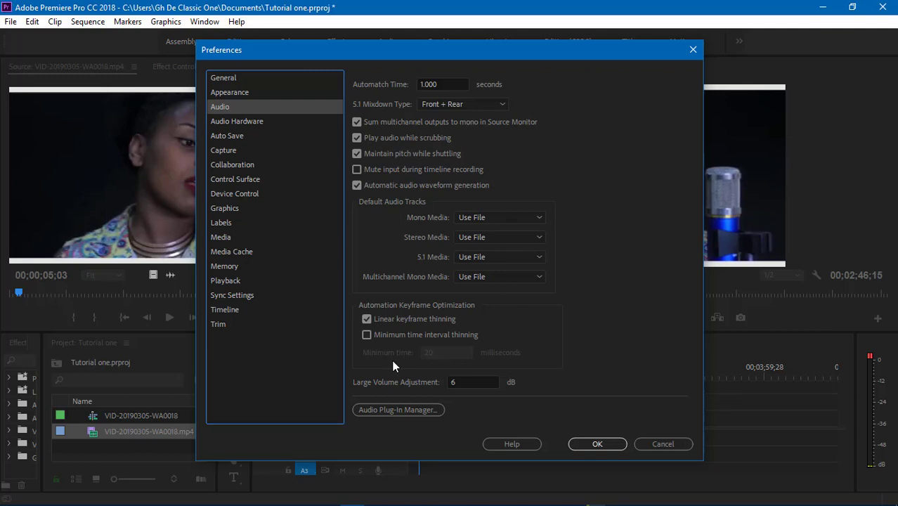
- On the Audio Hardware page, keep MME as device class and Microphone as default input
{"action": "left_click", "coordinate": [236, 122]}
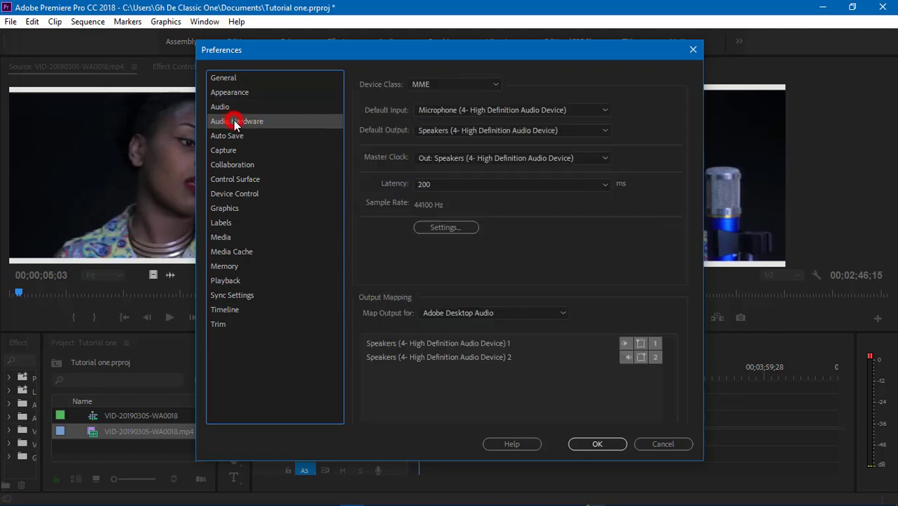
{"action": "left_click", "coordinate": [473, 86]}
{"action": "left_click", "coordinate": [473, 84]}
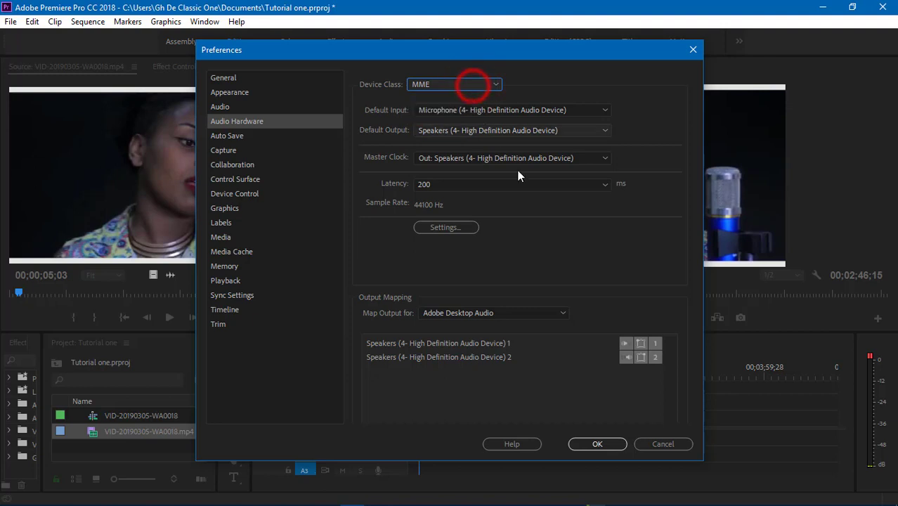
{"action": "left_click", "coordinate": [529, 111]}
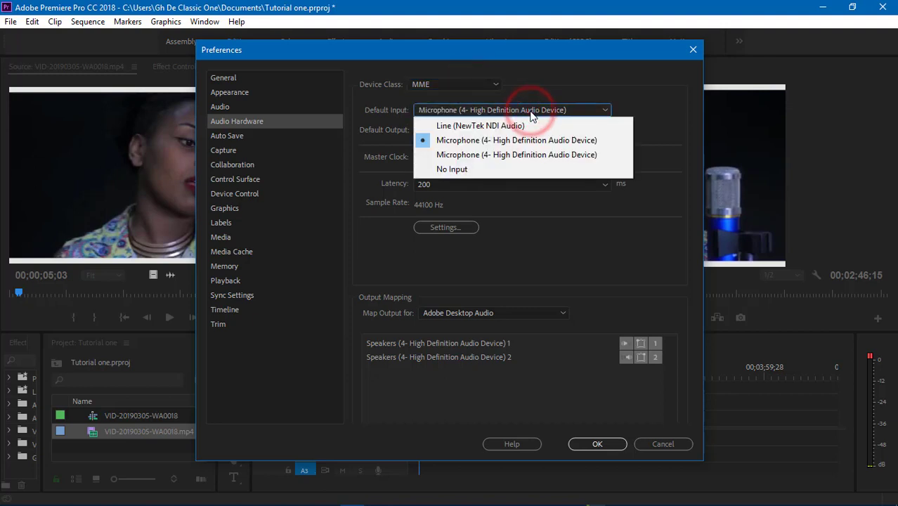
{"action": "left_click", "coordinate": [532, 113]}
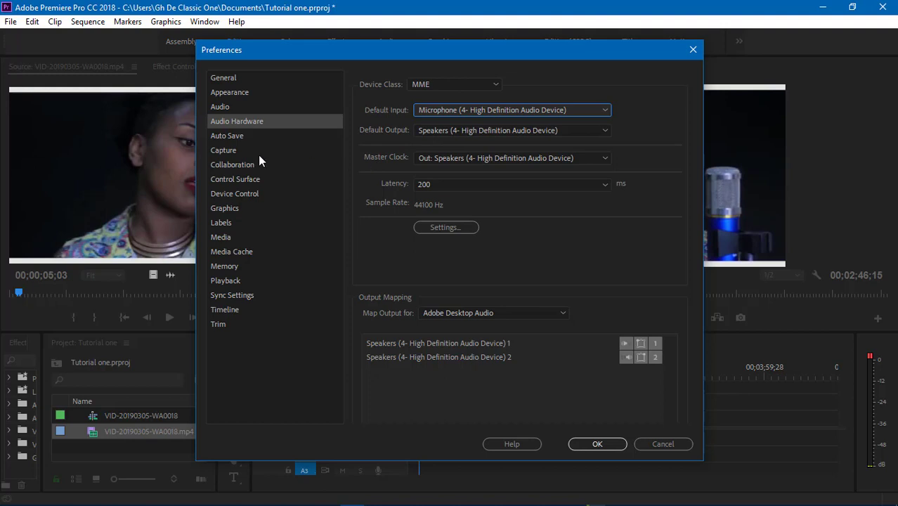
- Review the Auto Save page, leaving the autosave interval unchanged, and the Capture page
{"action": "left_click", "coordinate": [236, 137]}
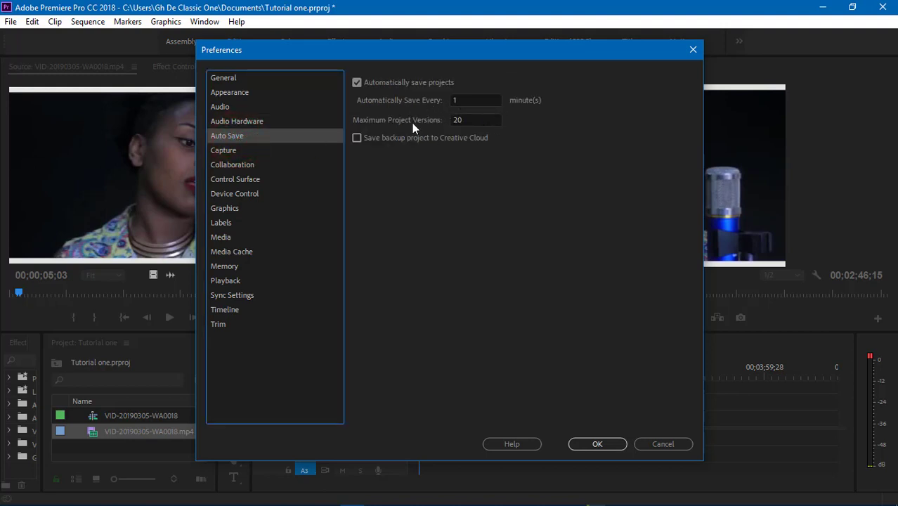
{"action": "left_click", "coordinate": [462, 100]}
{"action": "left_click", "coordinate": [536, 171]}
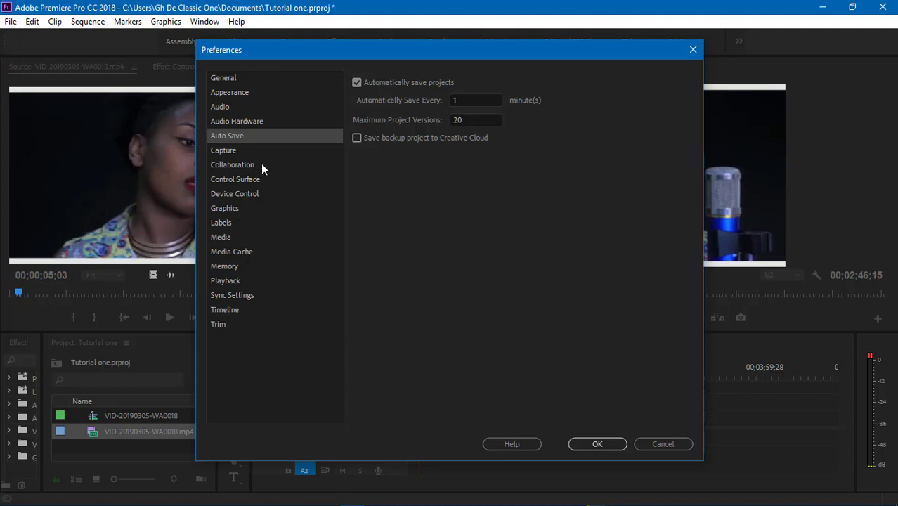
{"action": "left_click", "coordinate": [226, 150]}
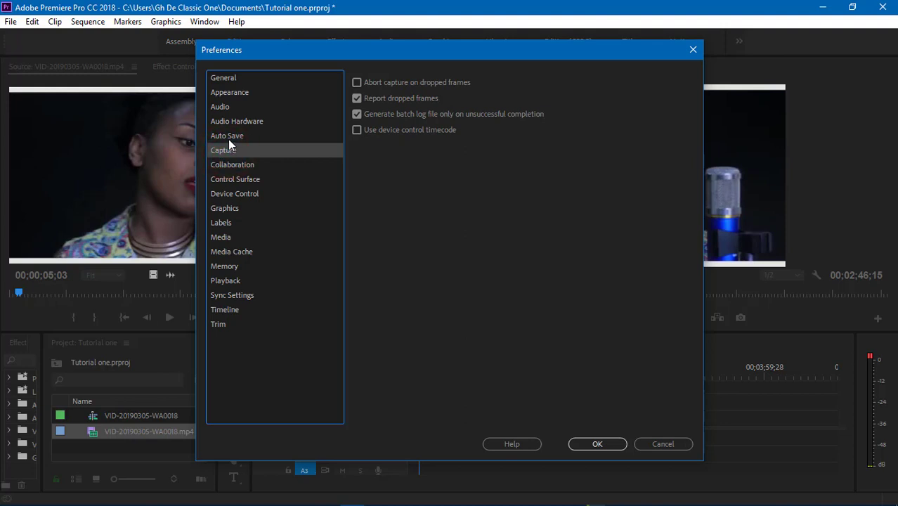
{"action": "left_click", "coordinate": [227, 137]}
{"action": "left_click", "coordinate": [233, 151]}
{"action": "left_click", "coordinate": [232, 138]}
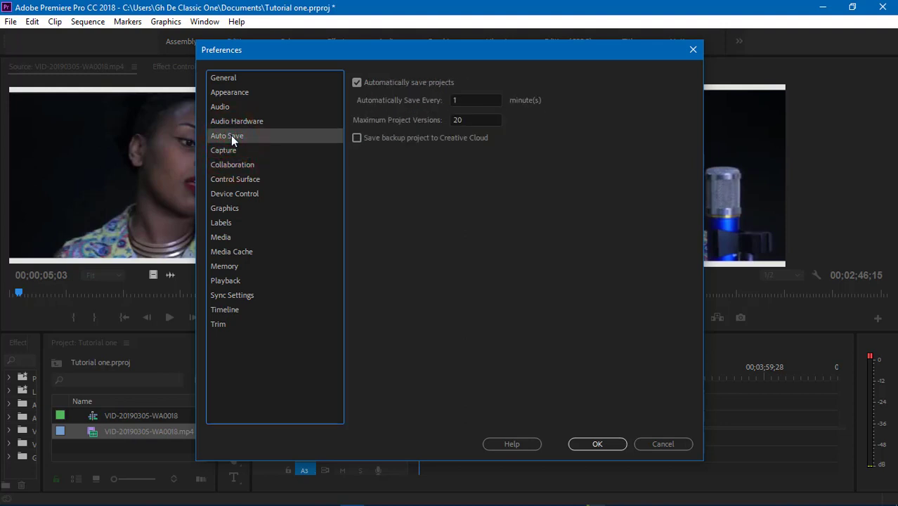
{"action": "left_click", "coordinate": [233, 149]}
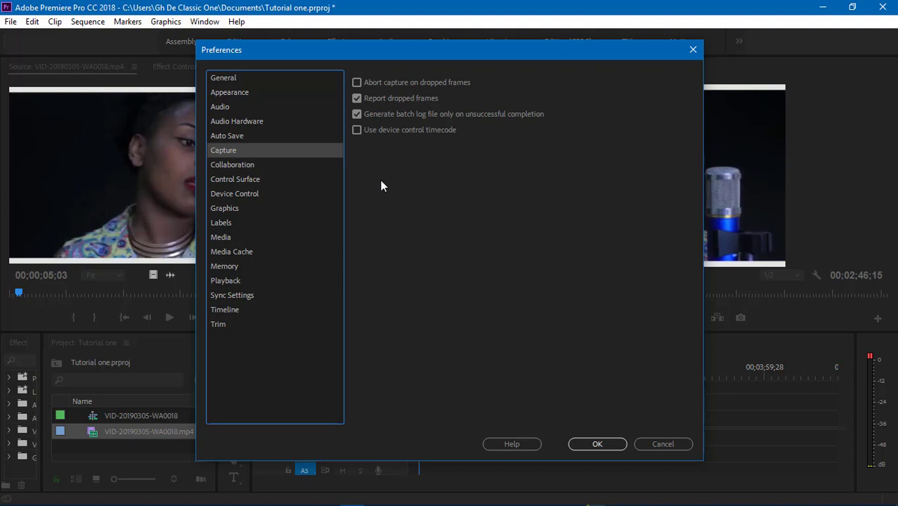
- Browse Collaboration, Control Surface, Device Control (keeping DV/HDV Device Control), Graphics and Labels pages
{"action": "left_click", "coordinate": [236, 166]}
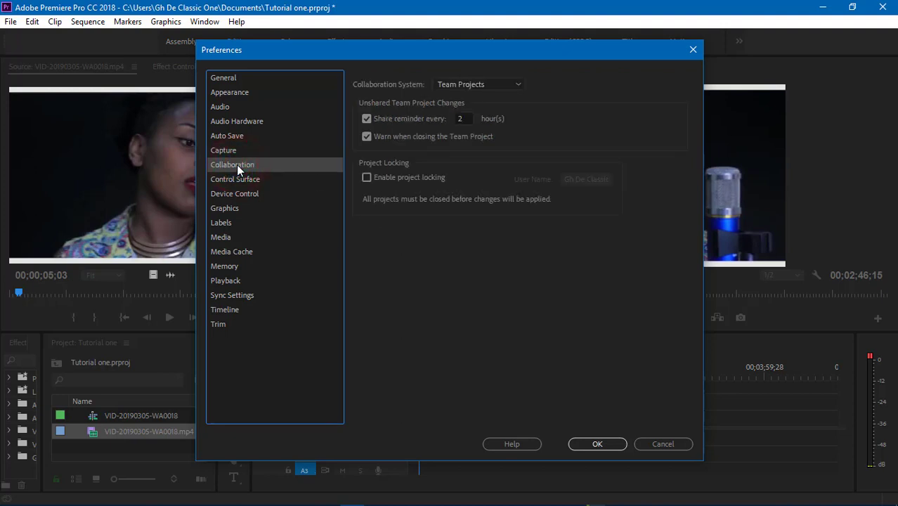
{"action": "left_click", "coordinate": [247, 184]}
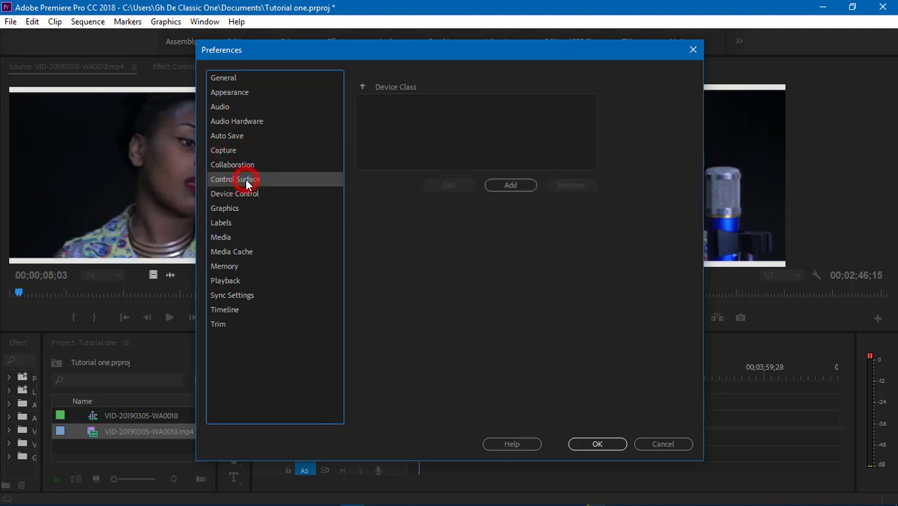
{"action": "left_click", "coordinate": [247, 197]}
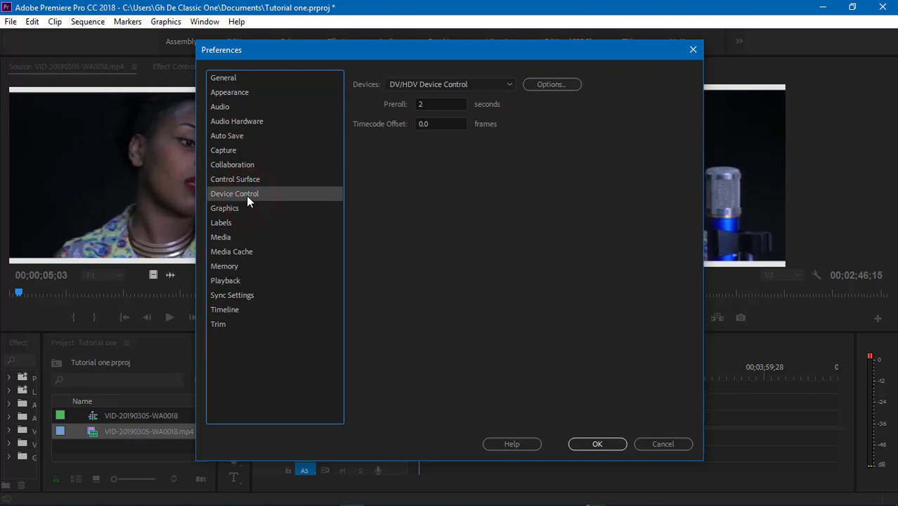
{"action": "left_click", "coordinate": [442, 85]}
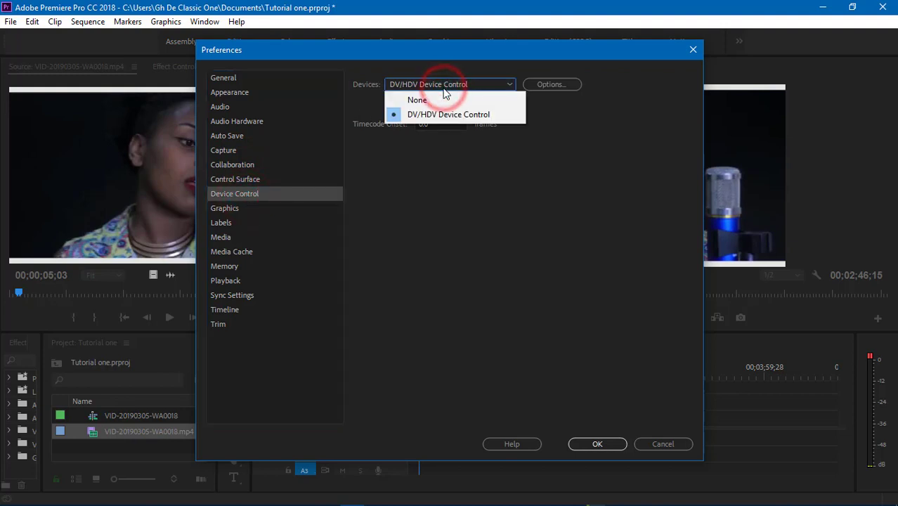
{"action": "left_click", "coordinate": [443, 88]}
{"action": "left_click", "coordinate": [229, 209]}
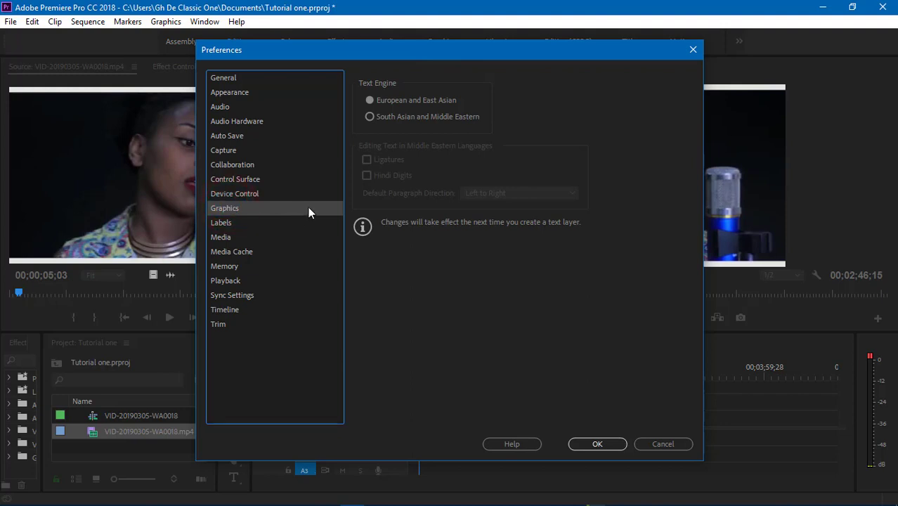
{"action": "left_click", "coordinate": [236, 223]}
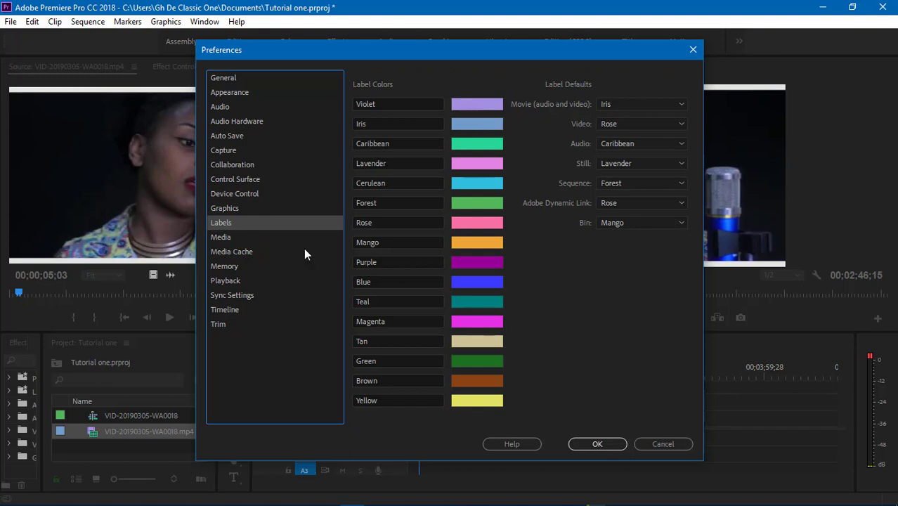
- View the Media page, leaving the indeterminate media timebase at 29.97 fps Drop-Frame
{"action": "left_click", "coordinate": [229, 237]}
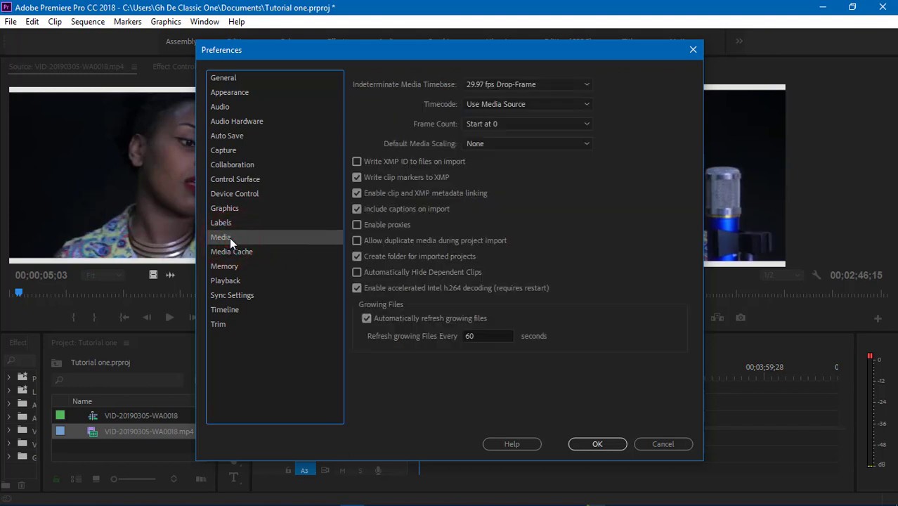
{"action": "left_click", "coordinate": [512, 85]}
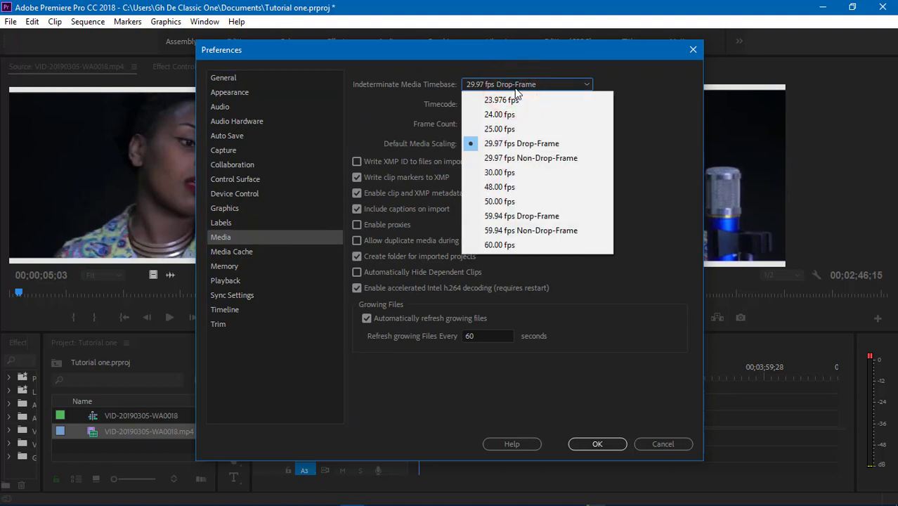
{"action": "left_click", "coordinate": [517, 85]}
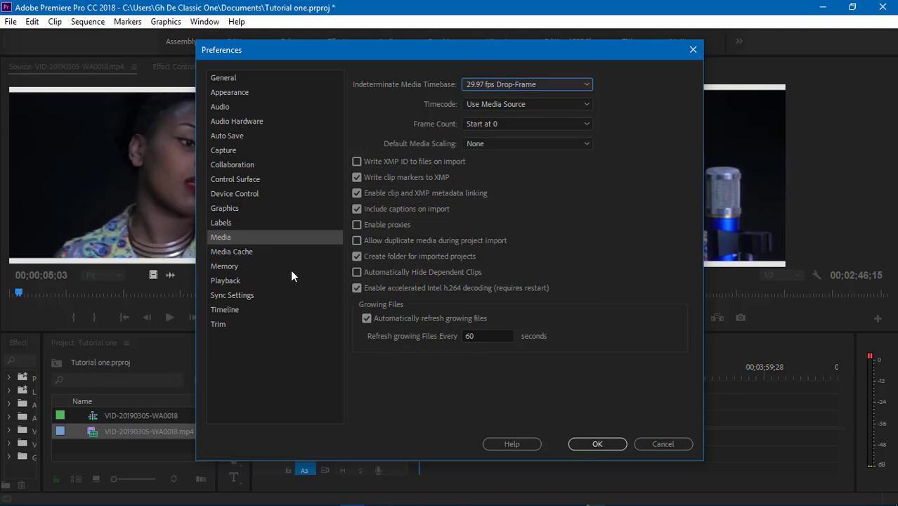
- Delete unused files from the Media Cache page, then view the Memory page
{"action": "left_click", "coordinate": [242, 252]}
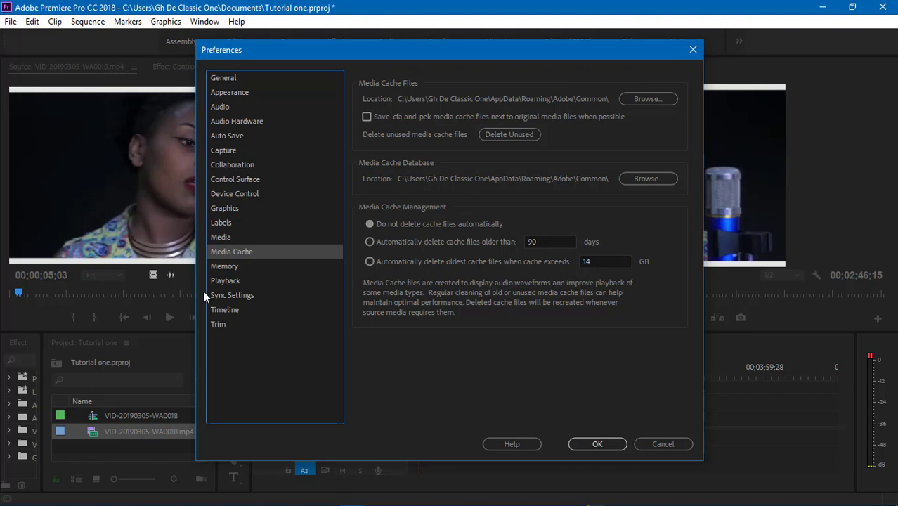
{"action": "left_click", "coordinate": [507, 137]}
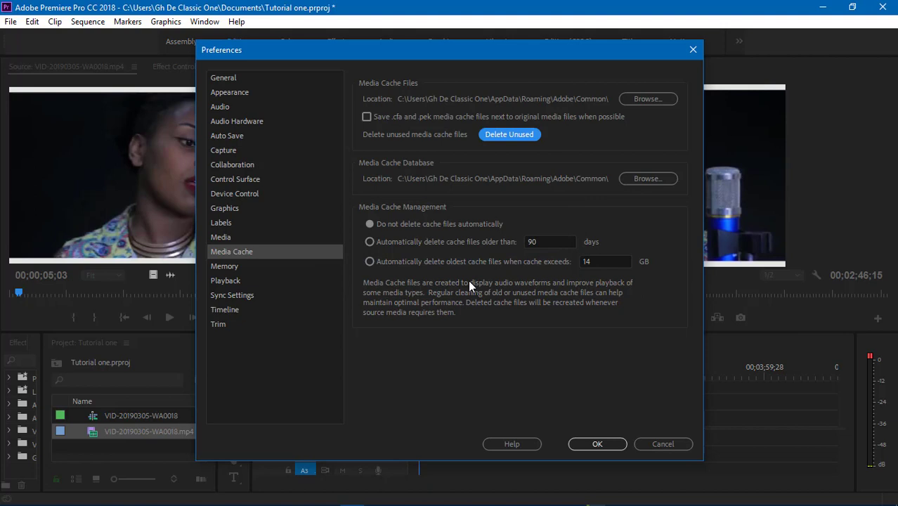
{"action": "left_click", "coordinate": [223, 266]}
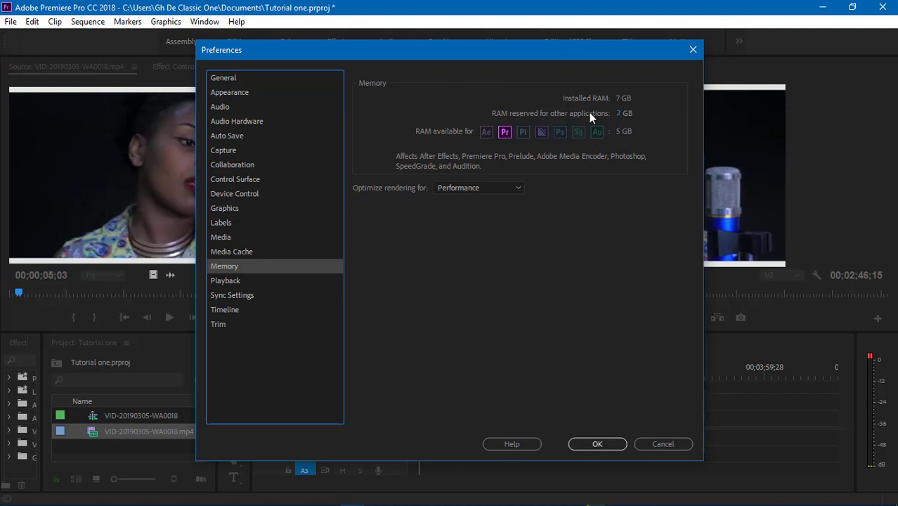
- Return RAM reserved to 2 GB, keep Performance rendering, then view Playback preferences
{"action": "left_click_drag", "start_coordinate": [617, 116], "coordinate": [655, 115]}
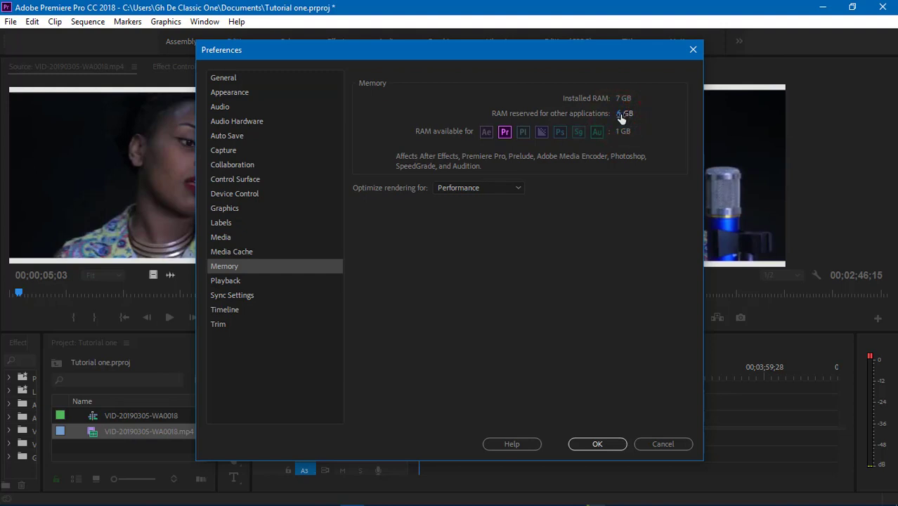
{"action": "left_click_drag", "start_coordinate": [621, 117], "coordinate": [607, 110]}
{"action": "left_click", "coordinate": [470, 189]}
{"action": "left_click", "coordinate": [471, 188]}
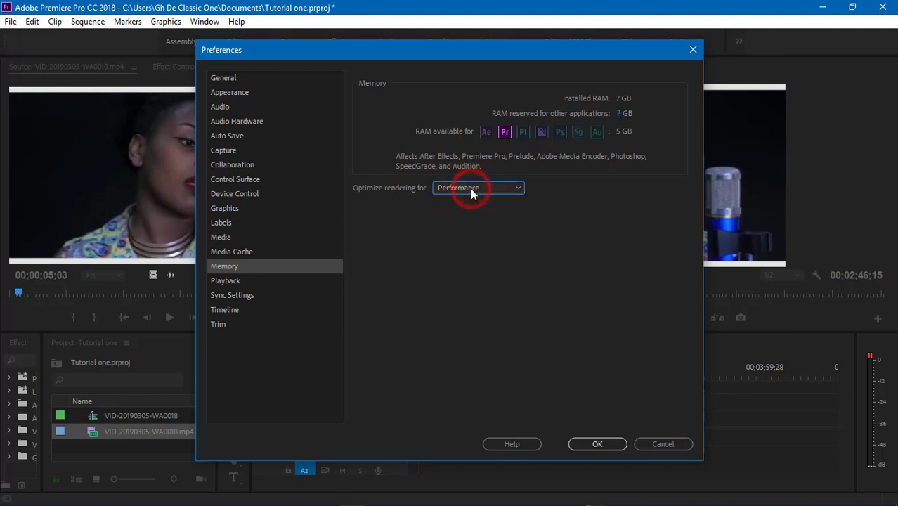
{"action": "left_click", "coordinate": [234, 282]}
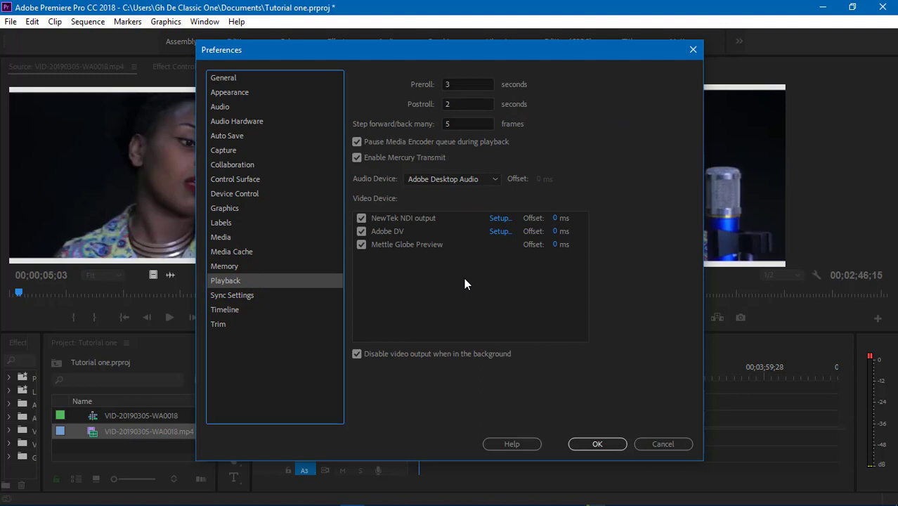
- Review the Sync Settings, Timeline and Trim pages, then accept the preferences with OK
{"action": "left_click", "coordinate": [232, 296]}
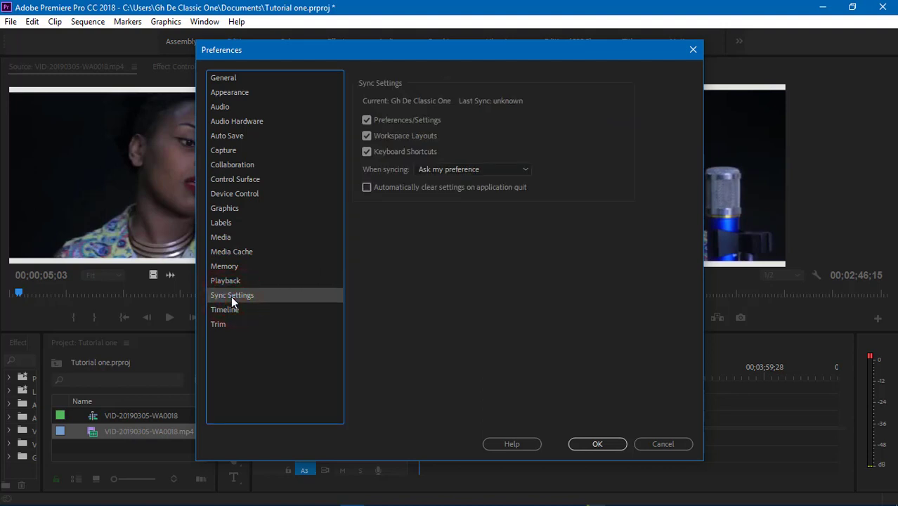
{"action": "left_click", "coordinate": [228, 309]}
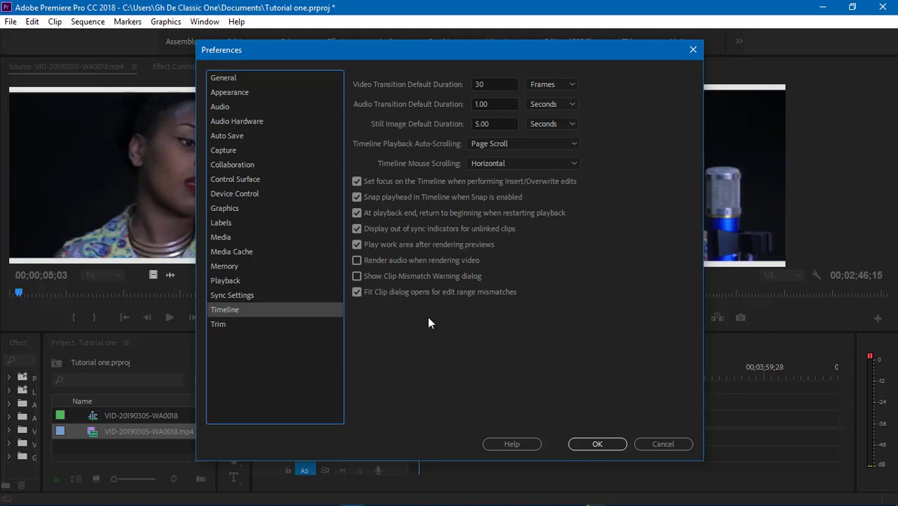
{"action": "left_click", "coordinate": [220, 324]}
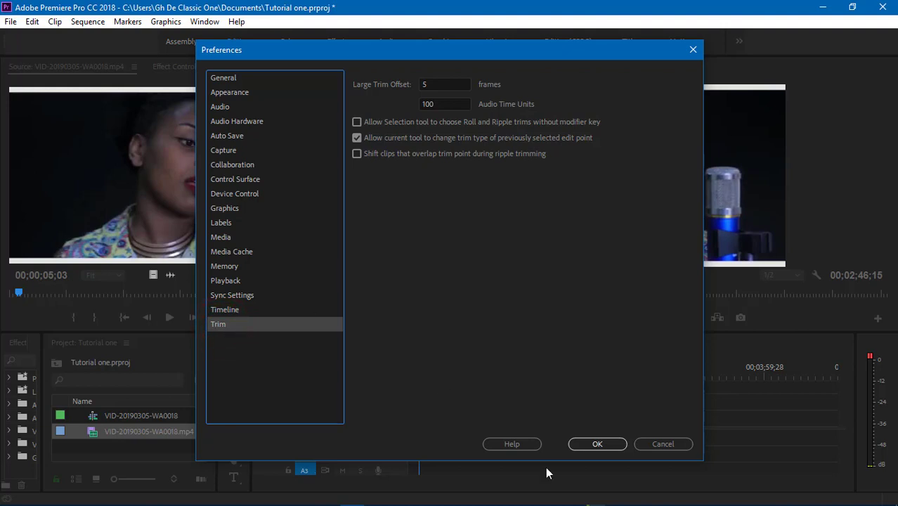
{"action": "left_click", "coordinate": [598, 444]}
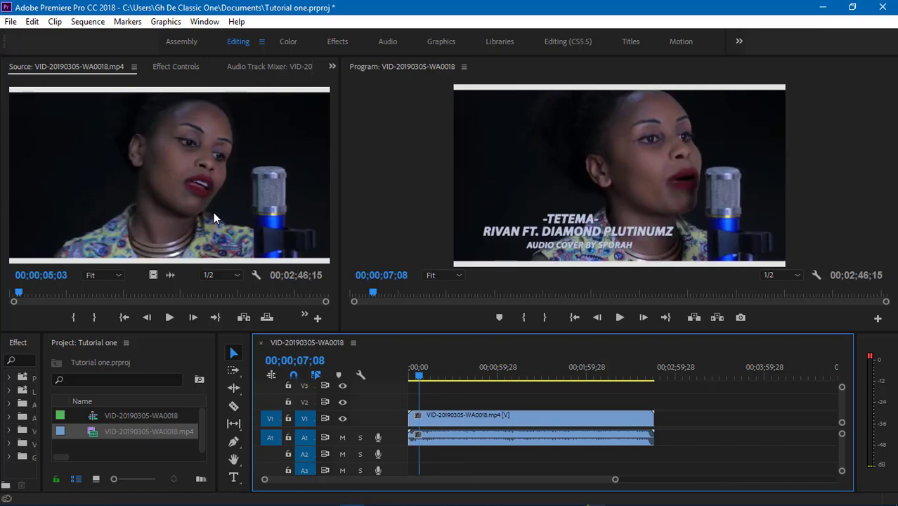
- Try each Tools panel tool, return to Selection, and move the playhead to 00;00;47;28
{"action": "left_click", "coordinate": [233, 372]}
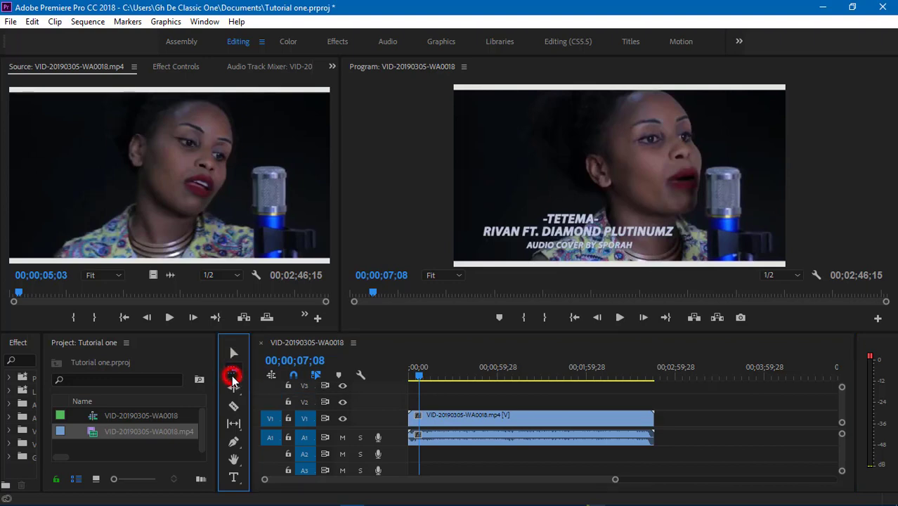
{"action": "left_click", "coordinate": [233, 390]}
{"action": "left_click", "coordinate": [234, 407]}
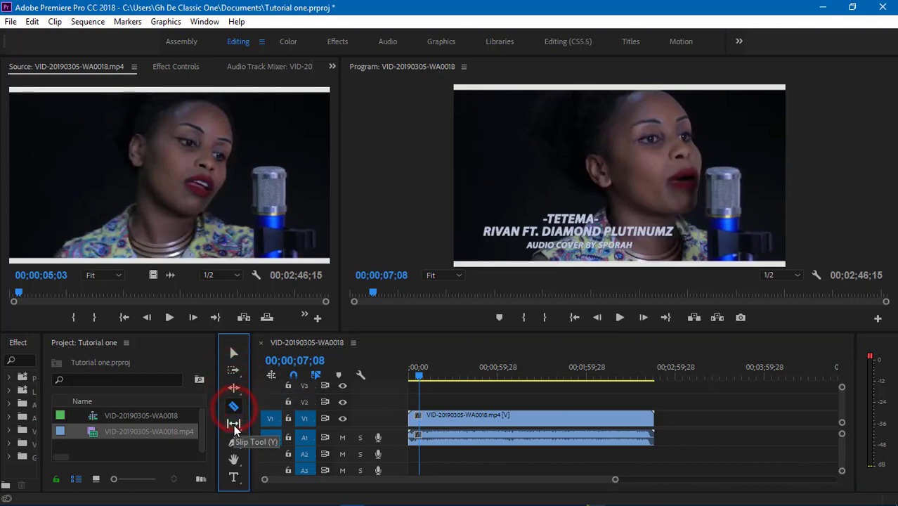
{"action": "left_click", "coordinate": [234, 424]}
{"action": "left_click", "coordinate": [234, 441]}
{"action": "left_click", "coordinate": [235, 459]}
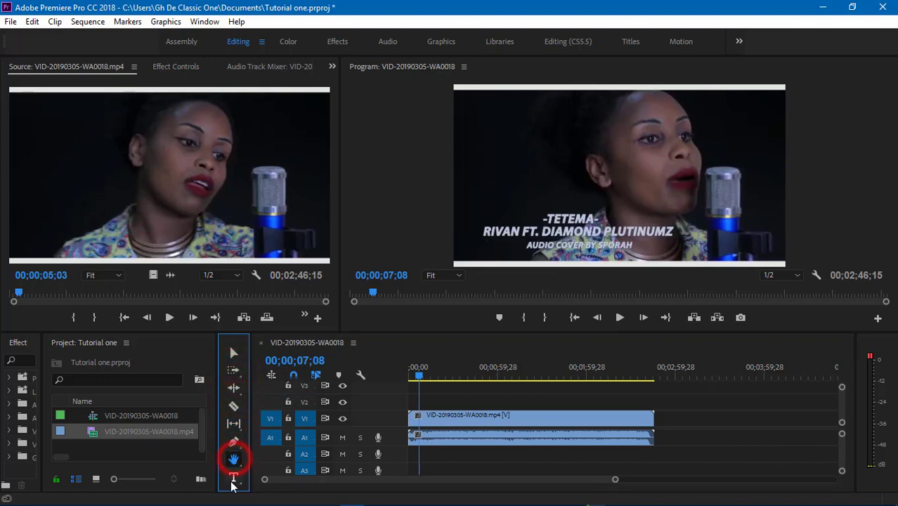
{"action": "left_click", "coordinate": [234, 478]}
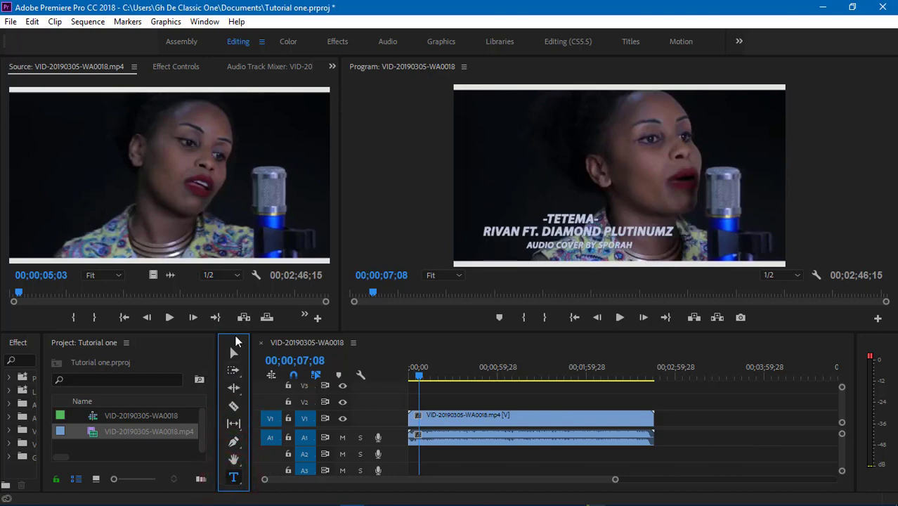
{"action": "left_click", "coordinate": [235, 353]}
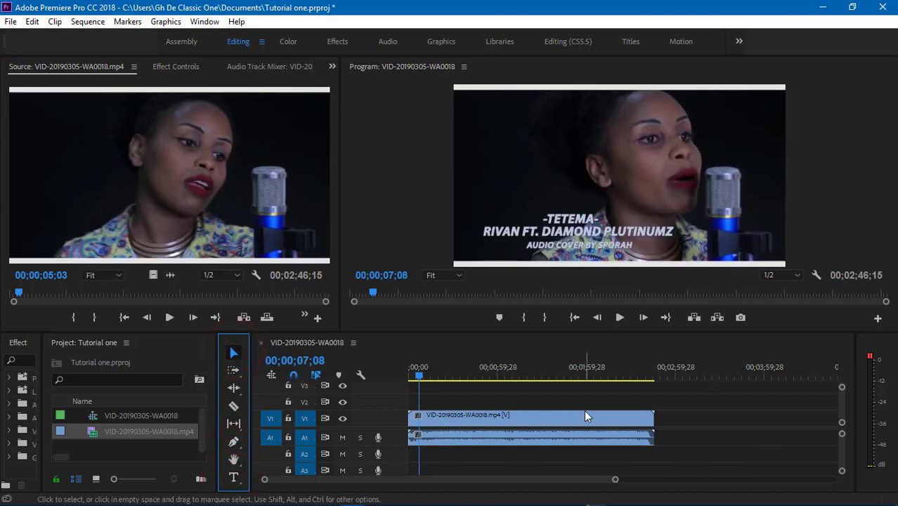
{"action": "left_click", "coordinate": [480, 373]}
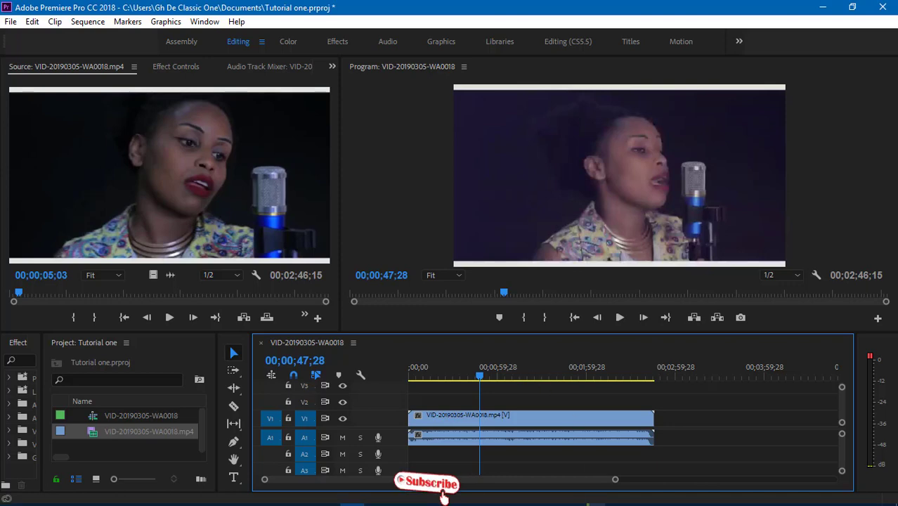
{"action": "mouse_move", "coordinate": [631, 502]}
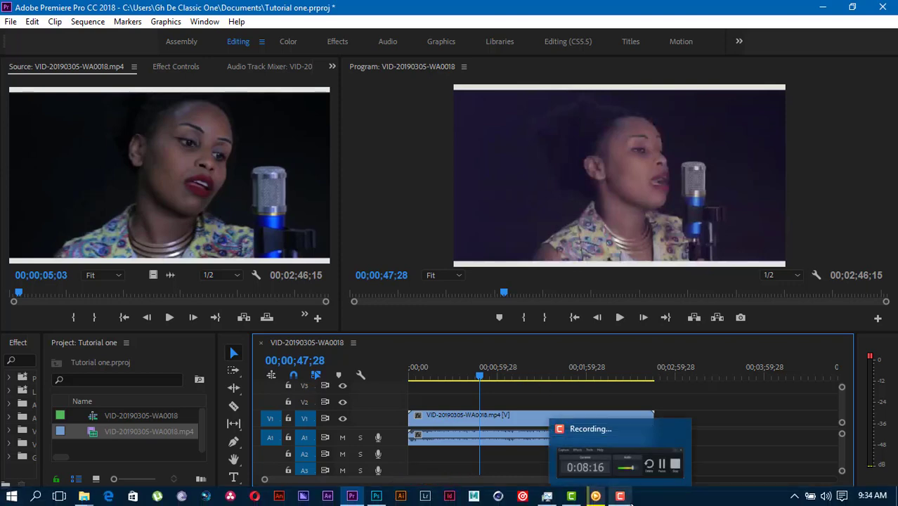